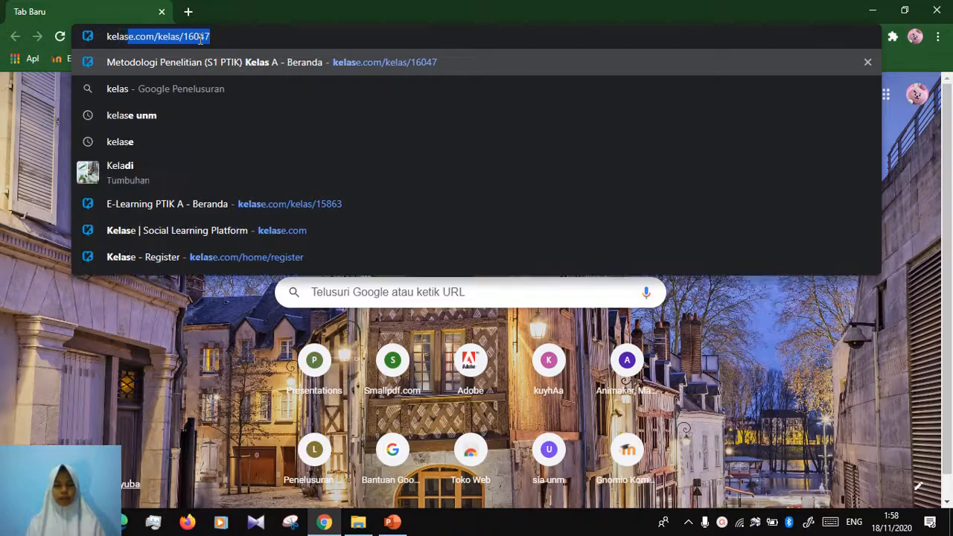
Load kelase.com and scroll the home page to the partner and user-organisation logos
{"action": "type", "text": "om"}
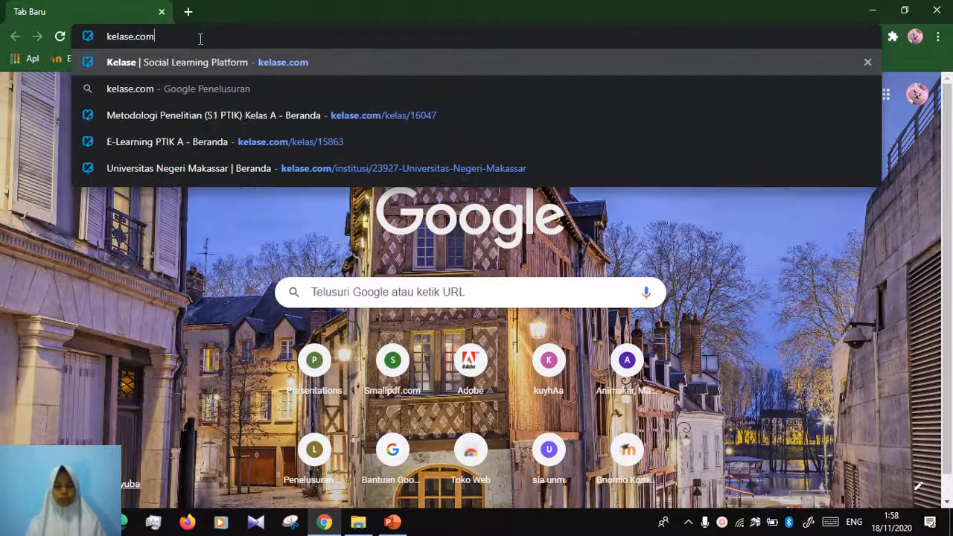
{"action": "key", "text": "Return"}
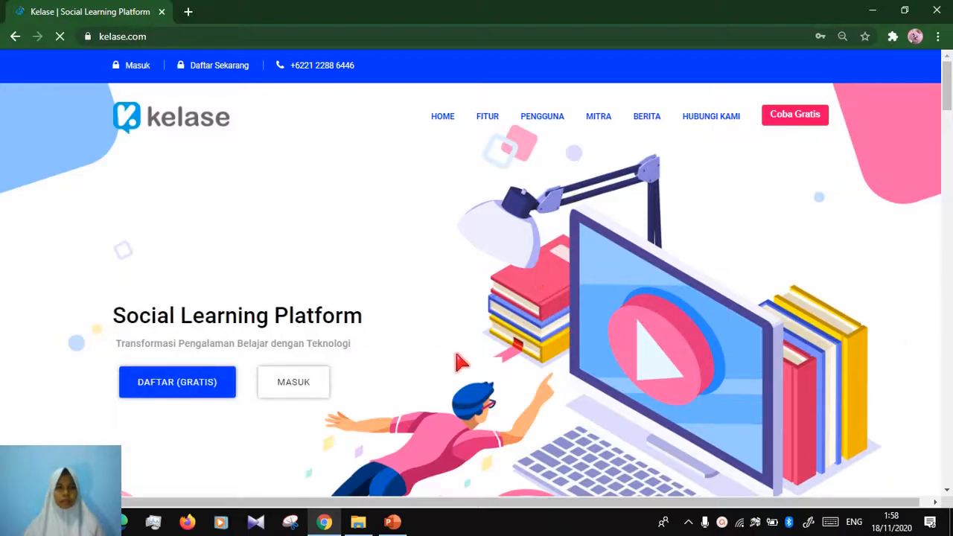
{"action": "scroll", "coordinate": [388, 375], "scroll_direction": "down", "scroll_amount": 1}
{"action": "scroll", "coordinate": [504, 378], "scroll_direction": "down", "scroll_amount": 5}
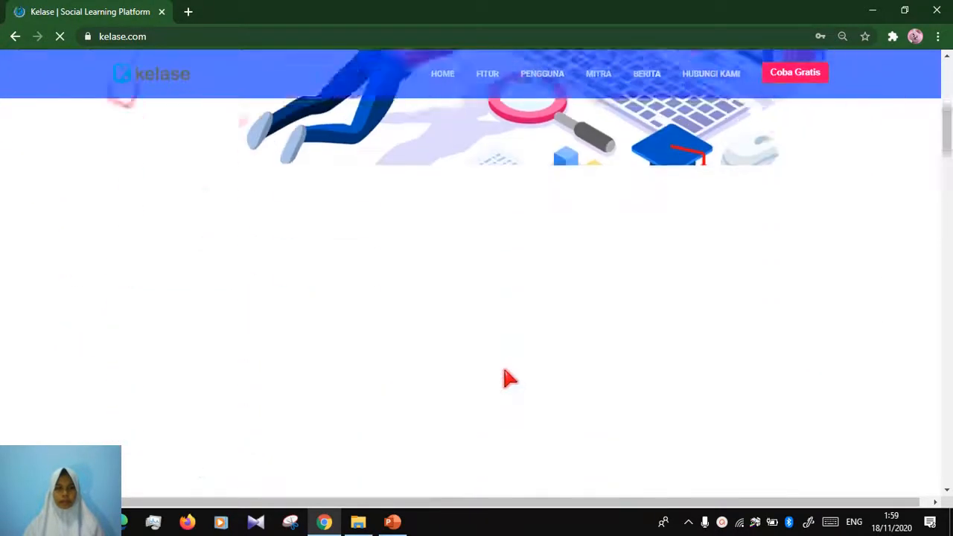
{"action": "scroll", "coordinate": [510, 378], "scroll_direction": "down", "scroll_amount": 10}
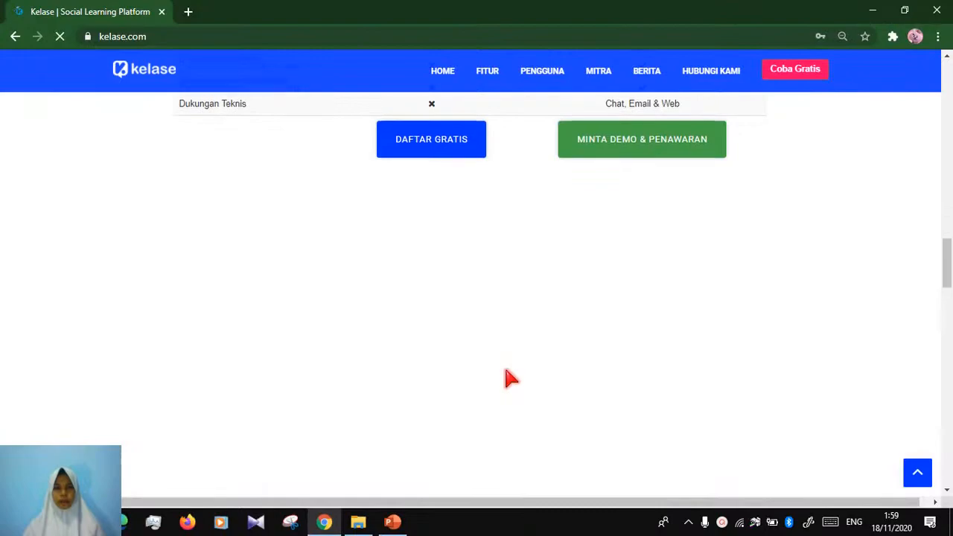
{"action": "scroll", "coordinate": [509, 379], "scroll_direction": "up", "scroll_amount": 2}
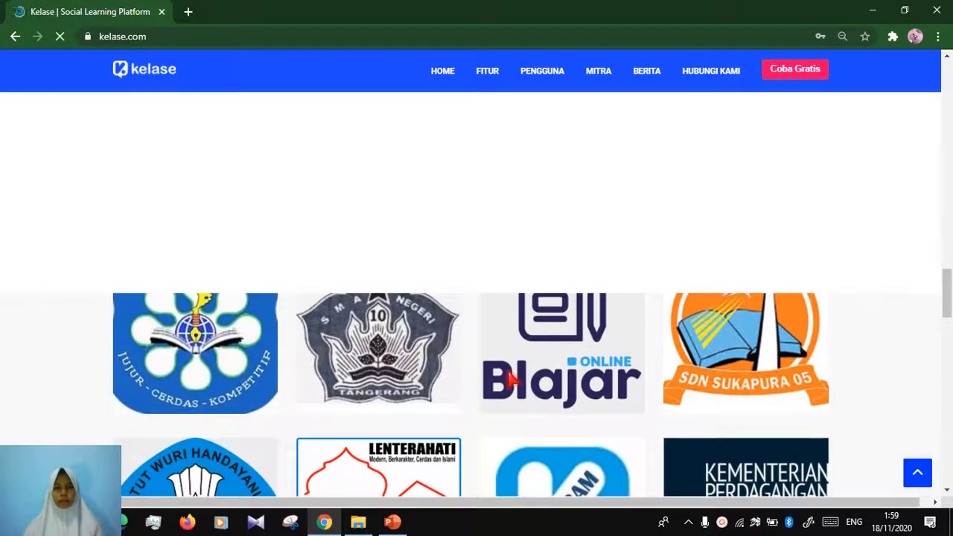
{"action": "scroll", "coordinate": [447, 382], "scroll_direction": "up", "scroll_amount": 3}
{"action": "scroll", "coordinate": [462, 372], "scroll_direction": "down", "scroll_amount": 5}
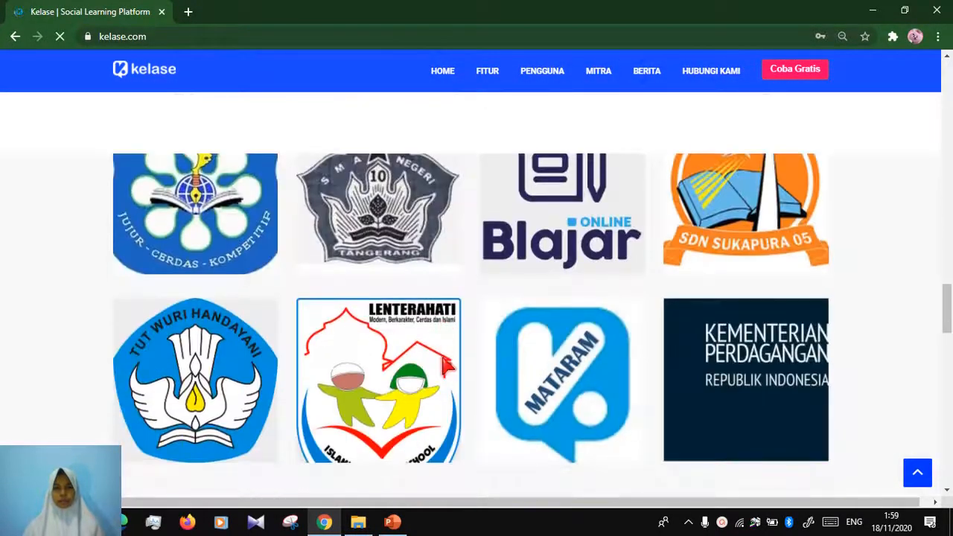
{"action": "scroll", "coordinate": [447, 365], "scroll_direction": "down", "scroll_amount": 3}
{"action": "scroll", "coordinate": [461, 385], "scroll_direction": "up", "scroll_amount": 6}
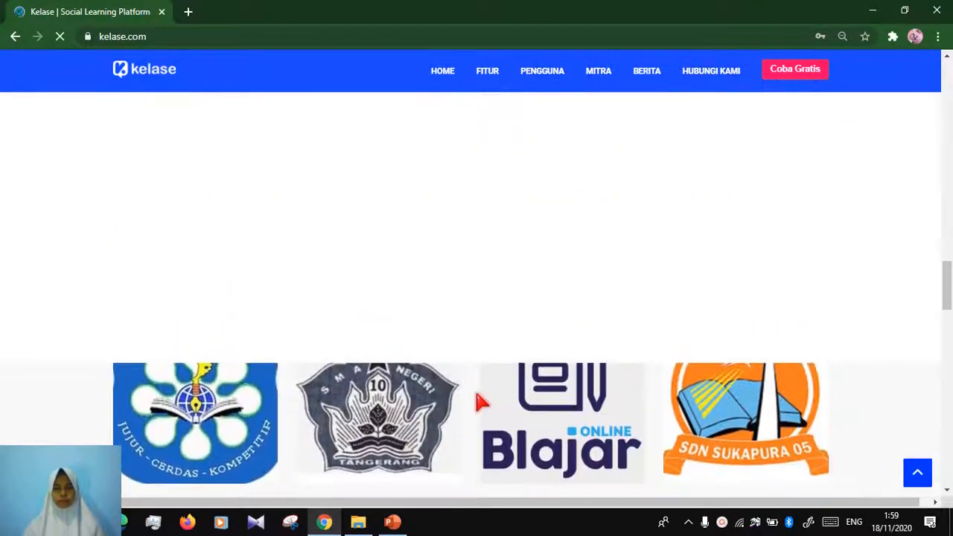
{"action": "scroll", "coordinate": [480, 402], "scroll_direction": "up", "scroll_amount": 2}
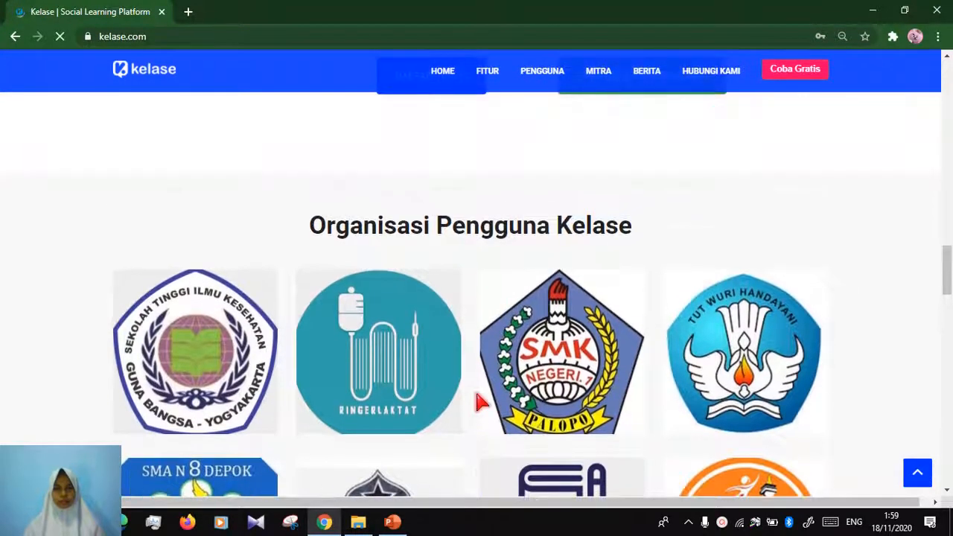
{"action": "scroll", "coordinate": [480, 401], "scroll_direction": "down", "scroll_amount": 7}
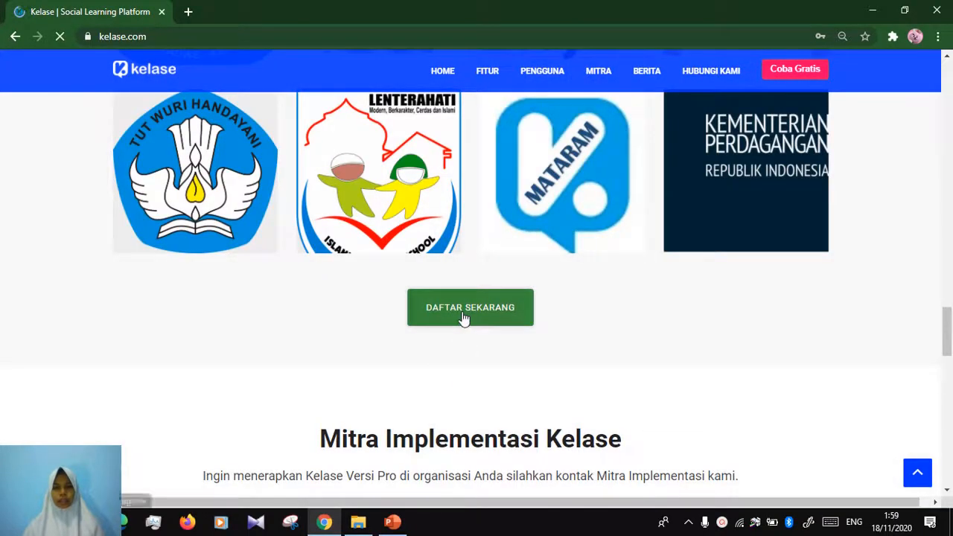
Open the registration page and enter the institution name MAS SULTAN HASANUDDIN
{"action": "left_click", "coordinate": [462, 317]}
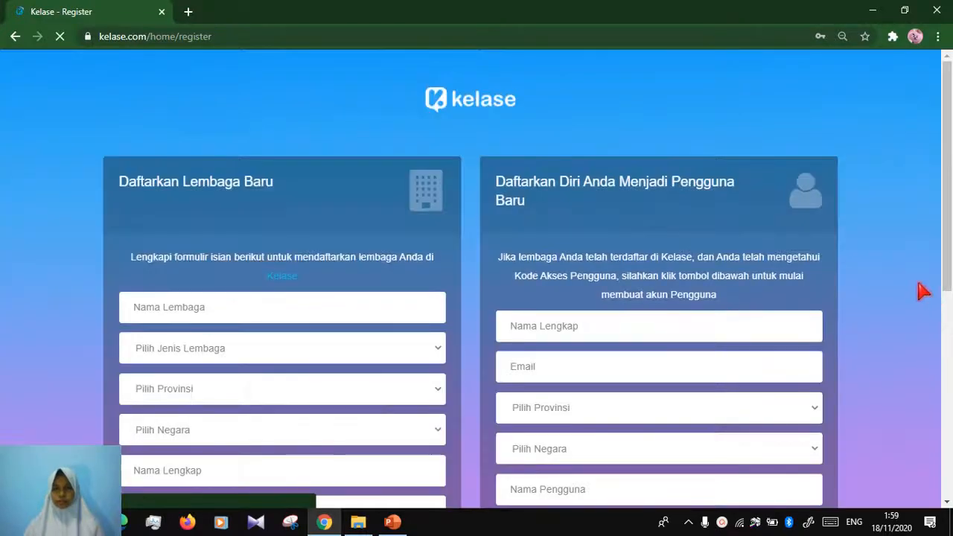
{"action": "scroll", "coordinate": [912, 278], "scroll_direction": "down", "scroll_amount": 4}
{"action": "scroll", "coordinate": [911, 278], "scroll_direction": "up", "scroll_amount": 2}
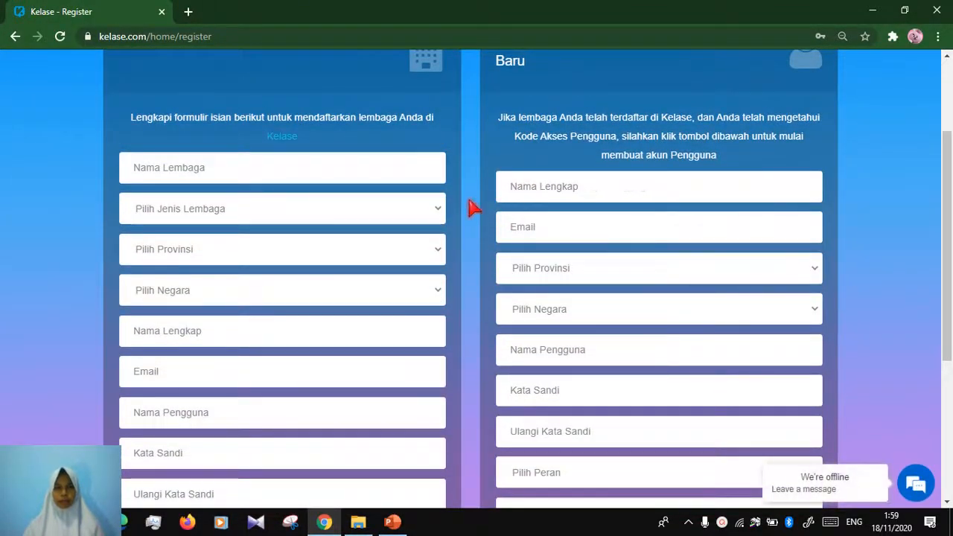
{"action": "left_click", "coordinate": [285, 167]}
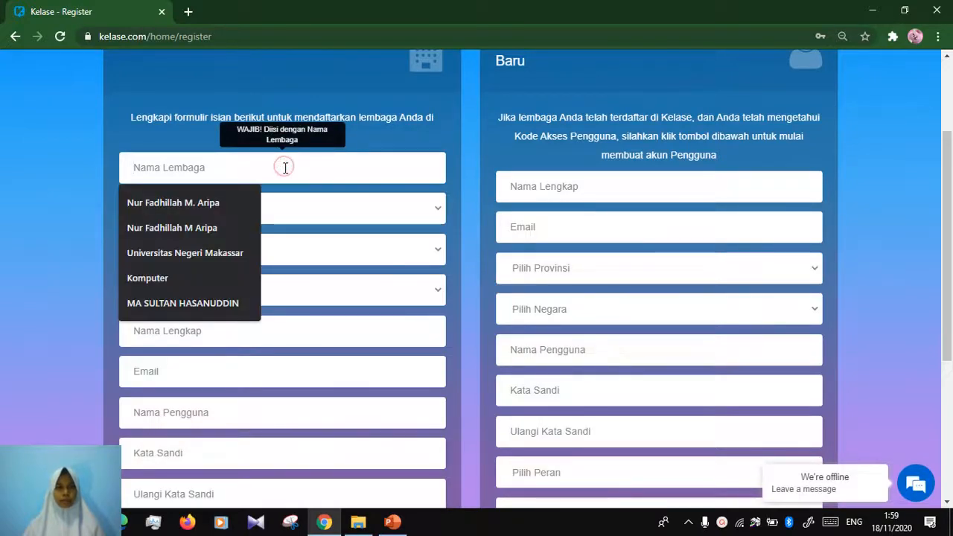
{"action": "left_click", "coordinate": [232, 303]}
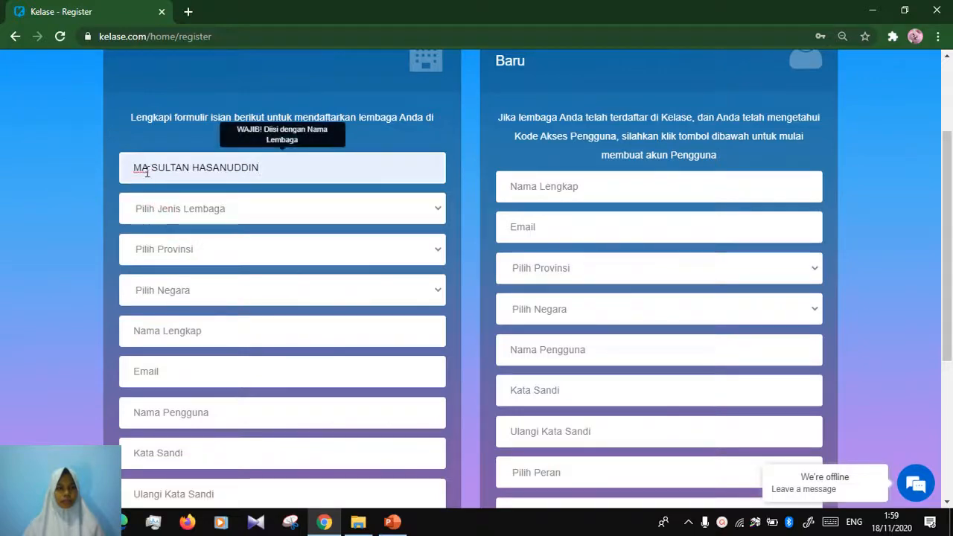
{"action": "left_click", "coordinate": [147, 170]}
{"action": "type", "text": "S"}
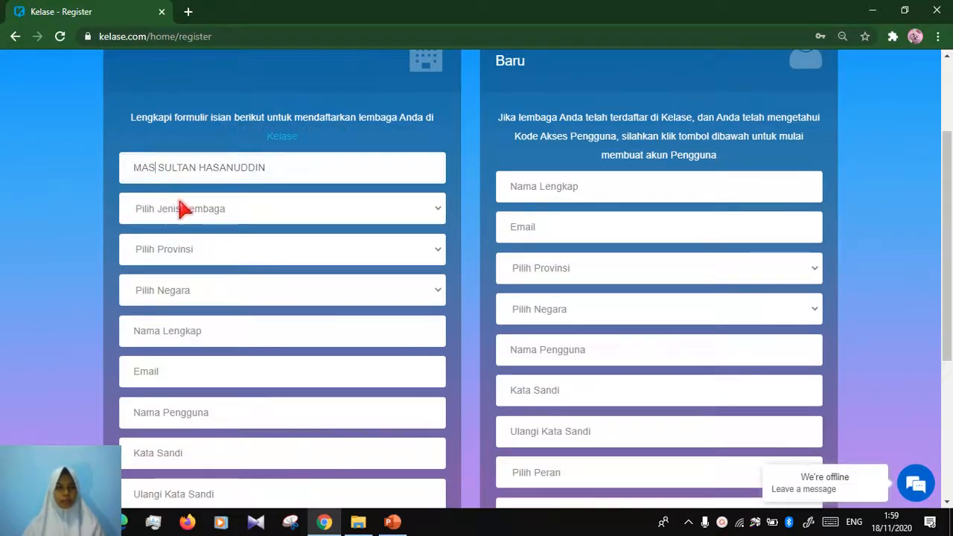
Set institution type SMA / SMK / MAN, province Sulawesi Selatan and country Indonesia
{"action": "left_click", "coordinate": [193, 216]}
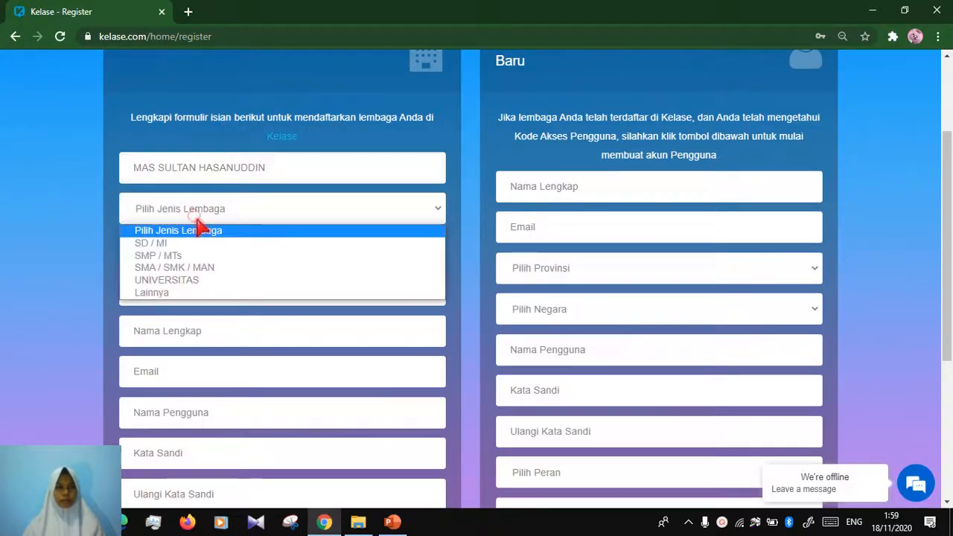
{"action": "left_click", "coordinate": [195, 270]}
{"action": "left_click", "coordinate": [197, 251]}
{"action": "scroll", "coordinate": [211, 360], "scroll_direction": "down", "scroll_amount": 3}
{"action": "left_click", "coordinate": [195, 482]}
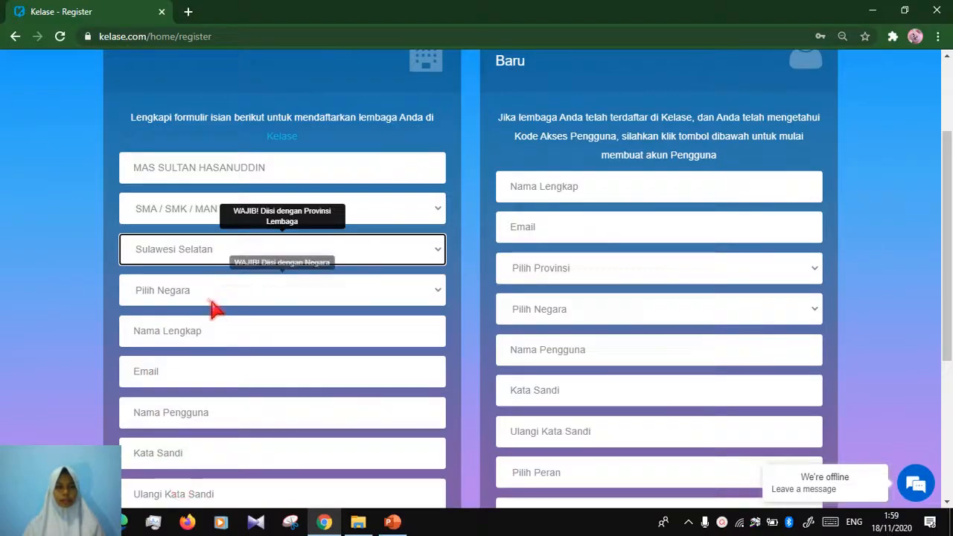
{"action": "left_click", "coordinate": [213, 294]}
{"action": "scroll", "coordinate": [179, 245], "scroll_direction": "down", "scroll_amount": 9}
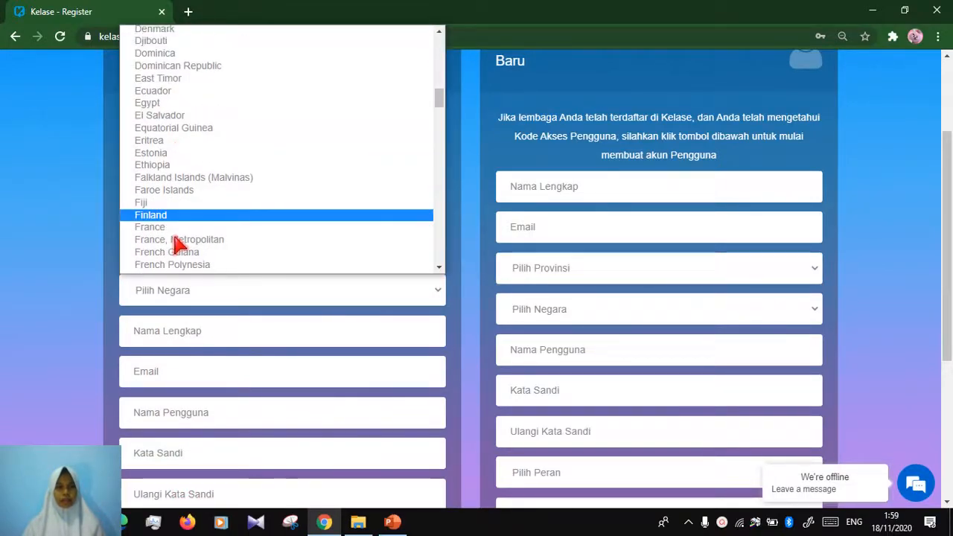
{"action": "scroll", "coordinate": [177, 243], "scroll_direction": "down", "scroll_amount": 10}
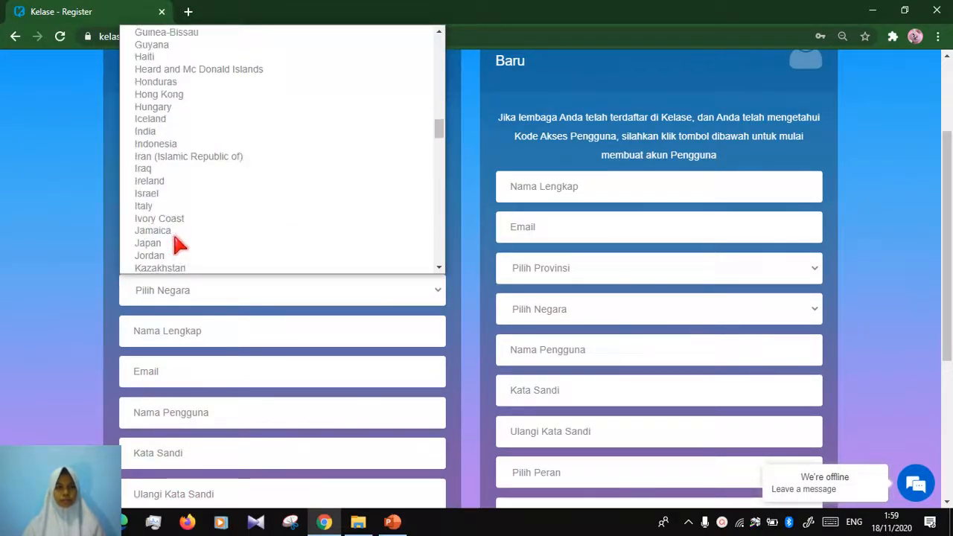
{"action": "left_click", "coordinate": [170, 145]}
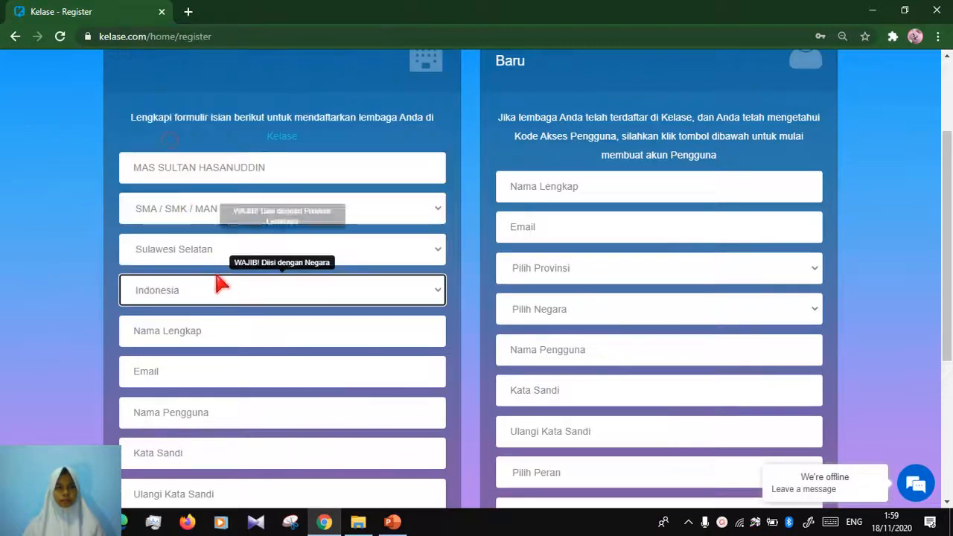
Fill in the full name, e-mail and username, ending the username with 0
{"action": "left_click", "coordinate": [233, 325]}
{"action": "left_click", "coordinate": [204, 364]}
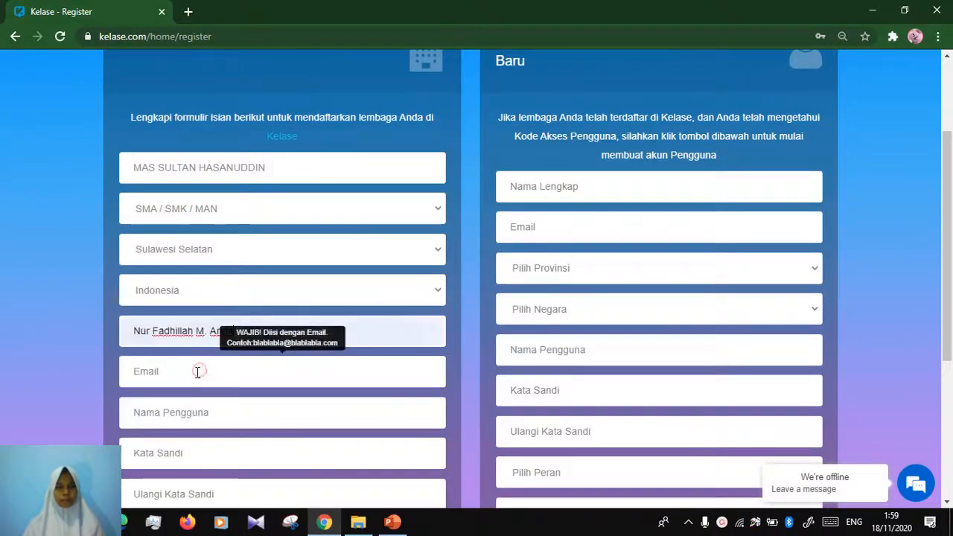
{"action": "left_click", "coordinate": [195, 371]}
{"action": "left_click", "coordinate": [213, 262]}
{"action": "left_click", "coordinate": [211, 412]}
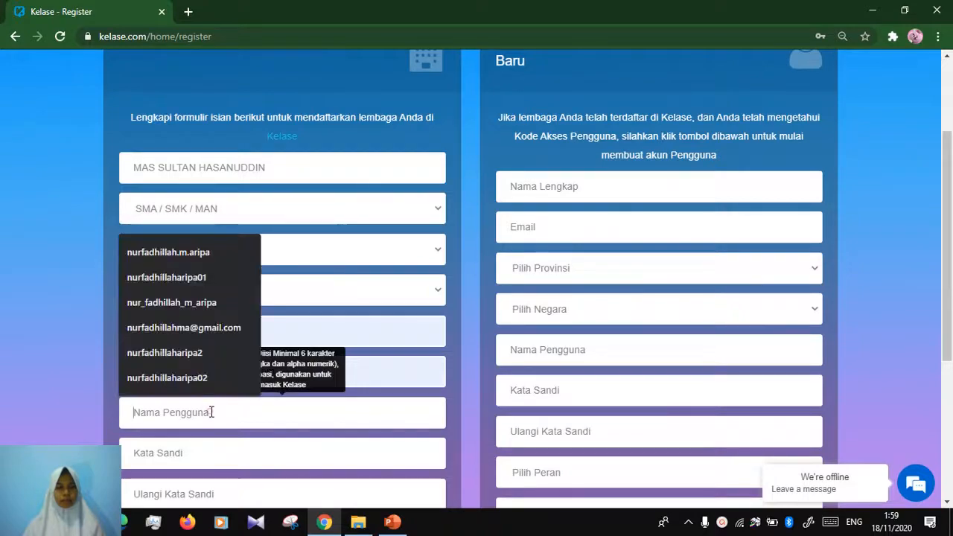
{"action": "left_click", "coordinate": [201, 287]}
{"action": "left_click", "coordinate": [253, 416]}
{"action": "key", "text": "BackSpace"}
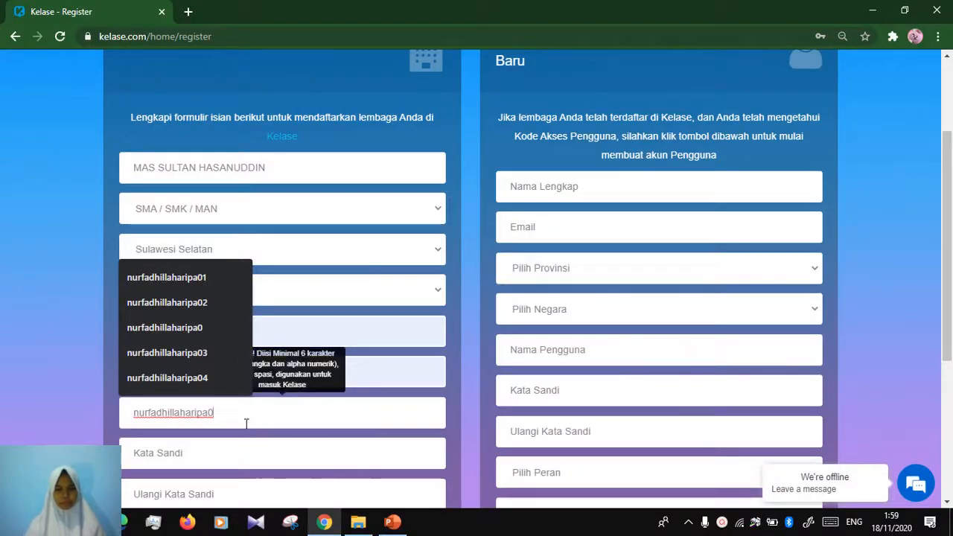
{"action": "type", "text": "0"}
Enter the account password and repeat it in the confirmation field
{"action": "left_click", "coordinate": [230, 453]}
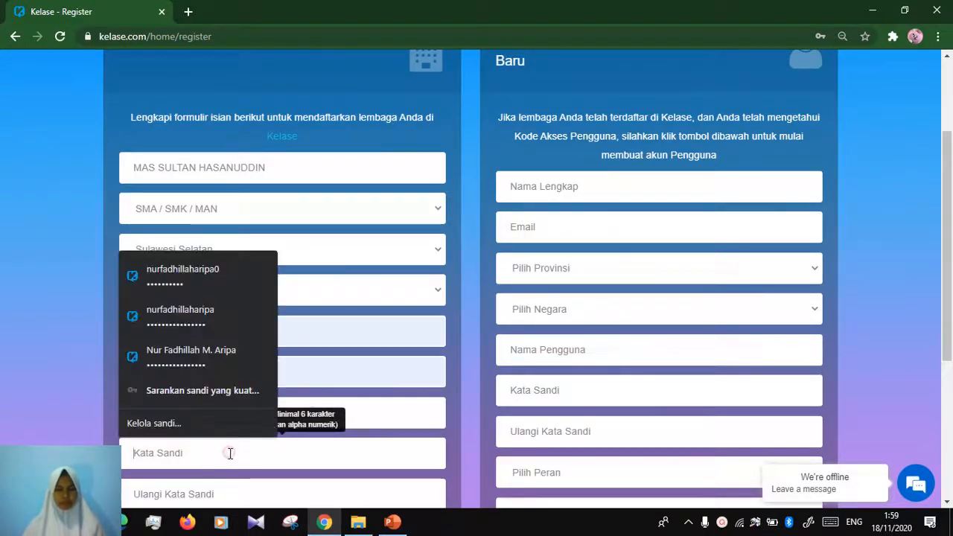
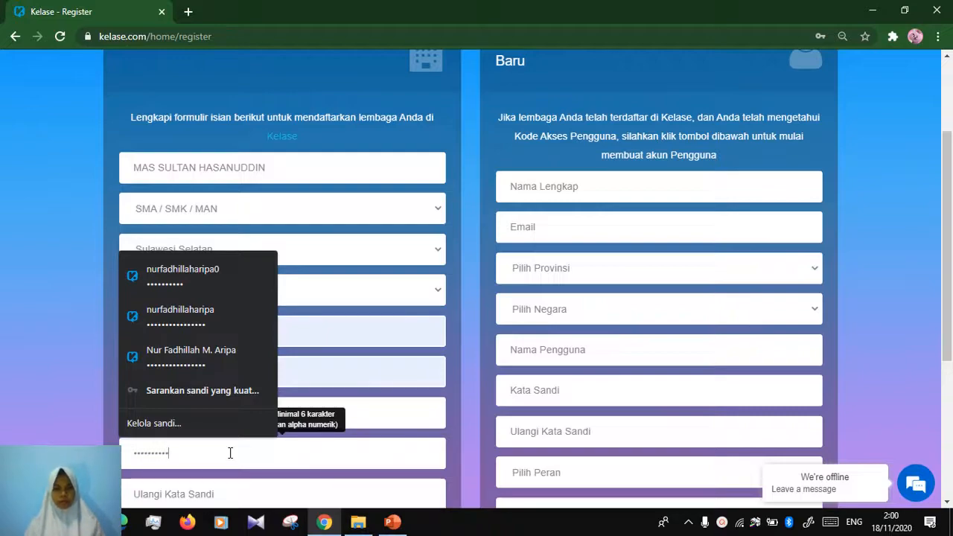
{"action": "left_click", "coordinate": [243, 497]}
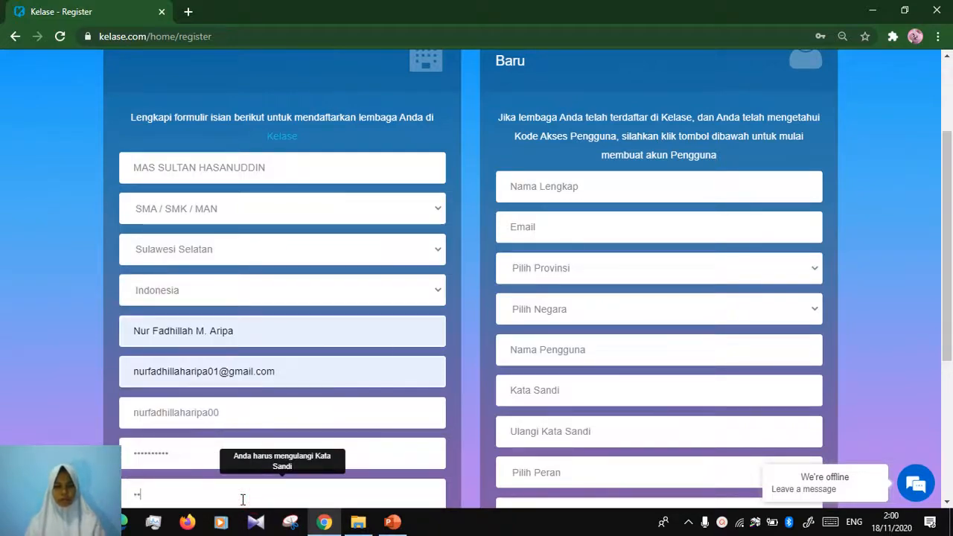
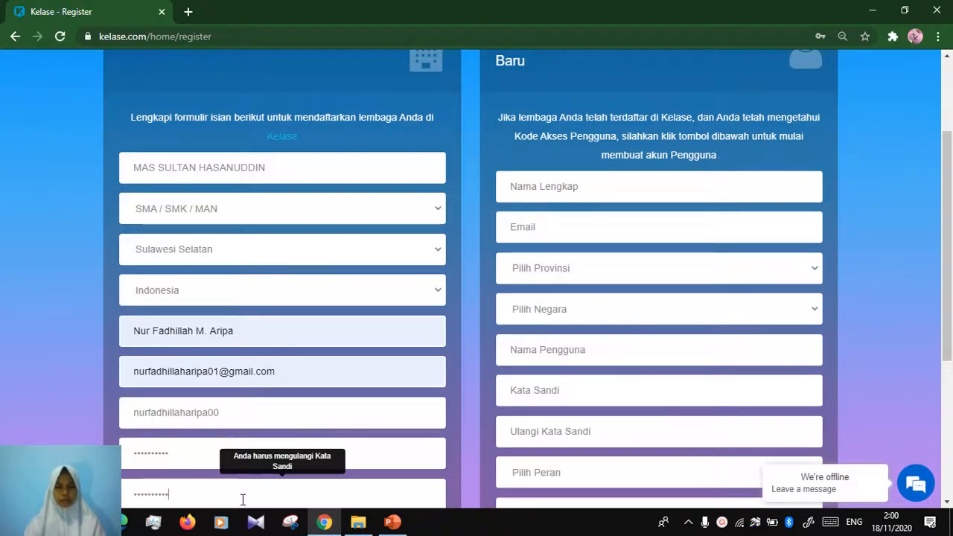
{"action": "scroll", "coordinate": [242, 497], "scroll_direction": "down", "scroll_amount": 3}
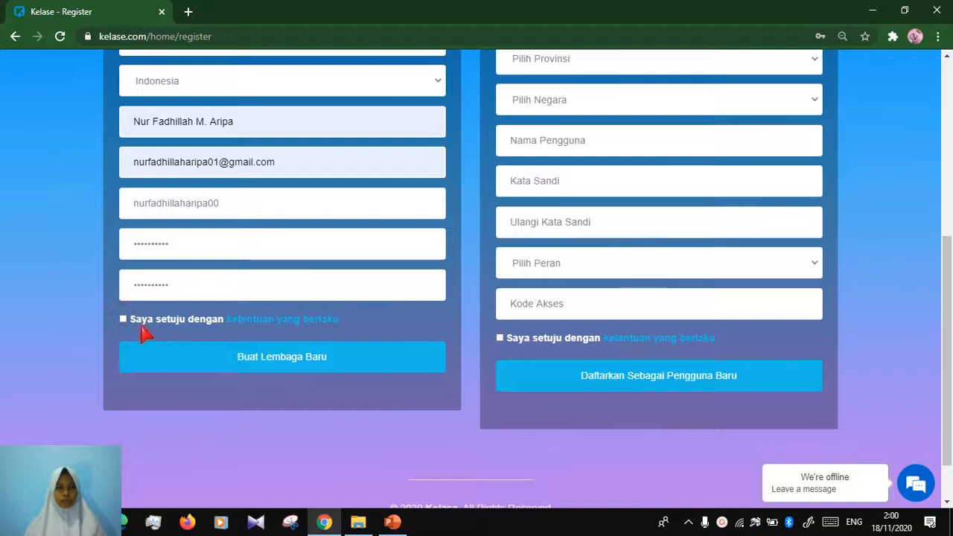
{"action": "left_click", "coordinate": [296, 374]}
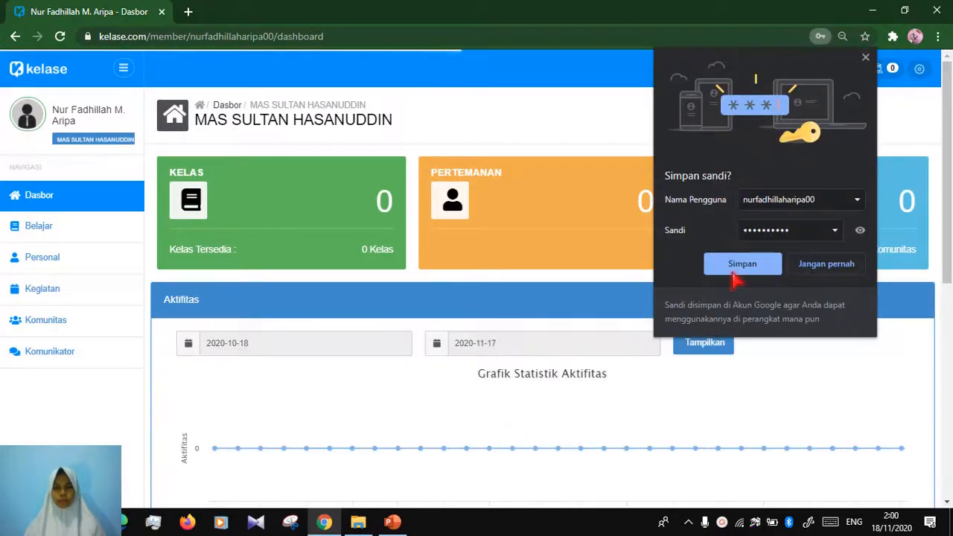
{"action": "left_click", "coordinate": [741, 269]}
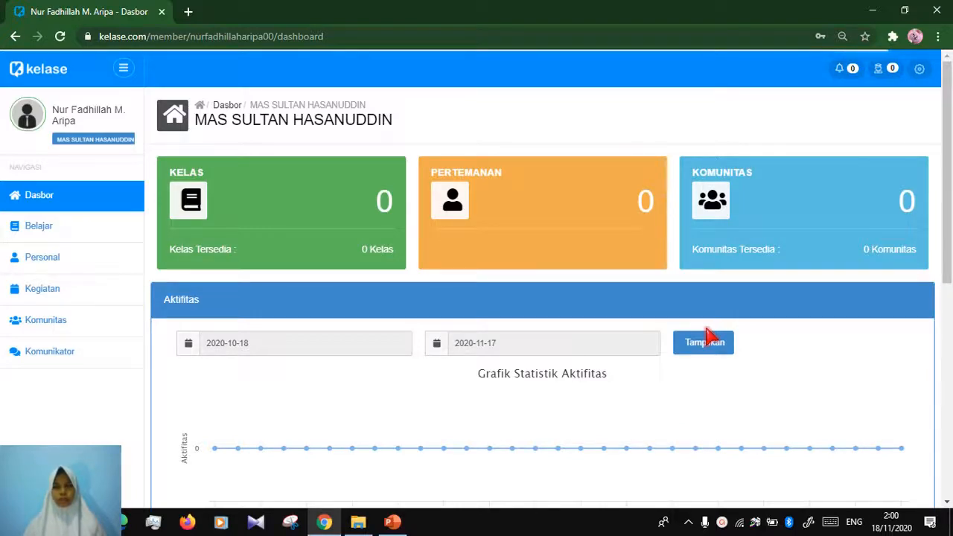
{"action": "left_click", "coordinate": [707, 339]}
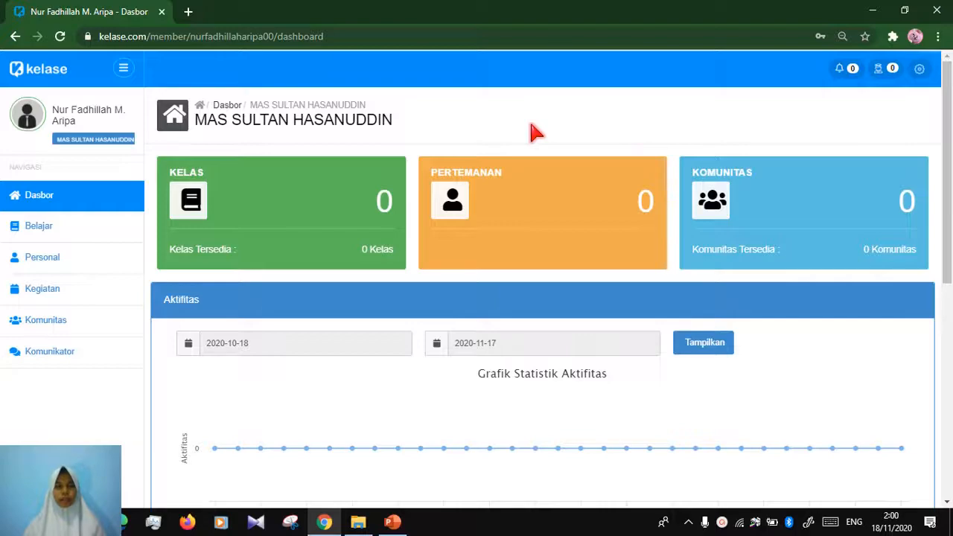
Start a new class from Belajar and name it BAHASA INDONESIA
{"action": "left_click", "coordinate": [83, 226]}
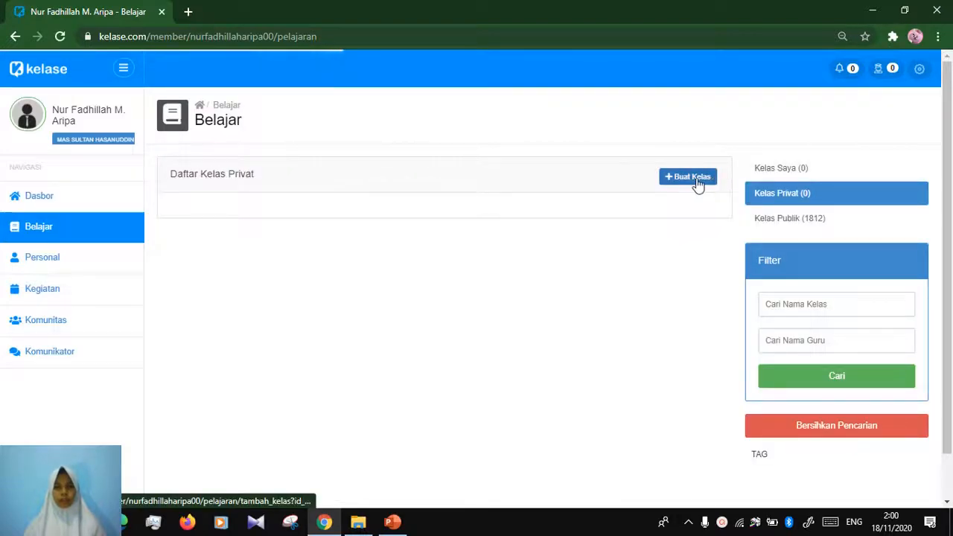
{"action": "left_click", "coordinate": [698, 185]}
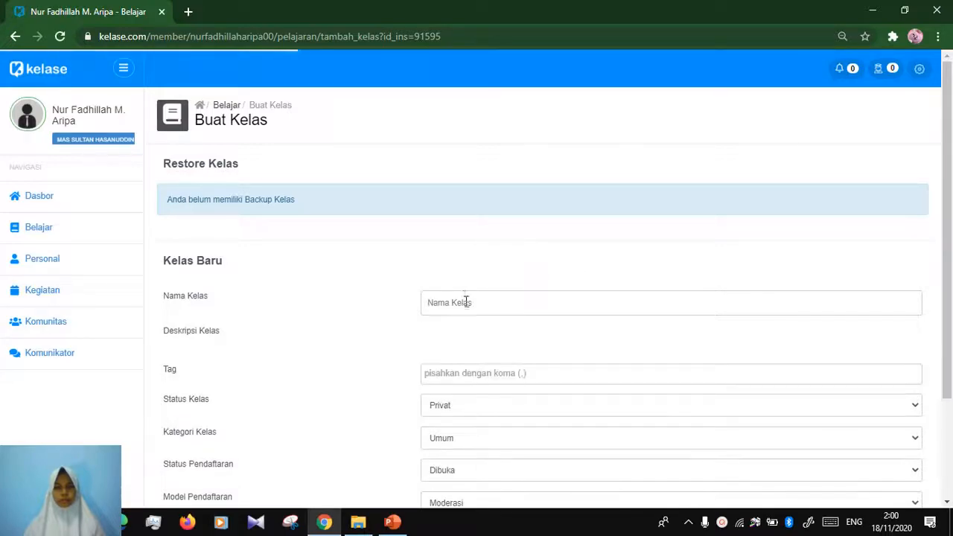
{"action": "scroll", "coordinate": [467, 305], "scroll_direction": "down", "scroll_amount": 1}
{"action": "scroll", "coordinate": [472, 314], "scroll_direction": "down", "scroll_amount": 2}
{"action": "scroll", "coordinate": [472, 308], "scroll_direction": "up", "scroll_amount": 1}
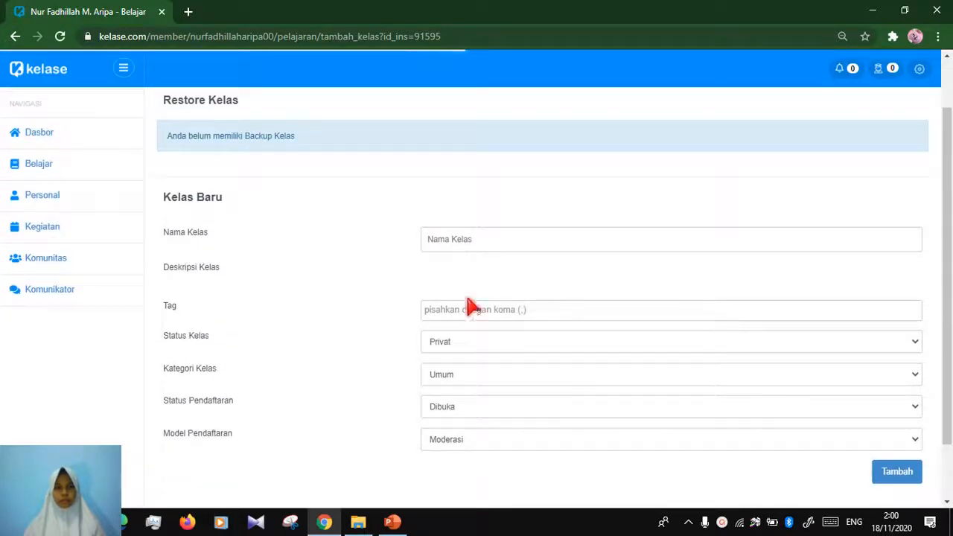
{"action": "left_click", "coordinate": [477, 240]}
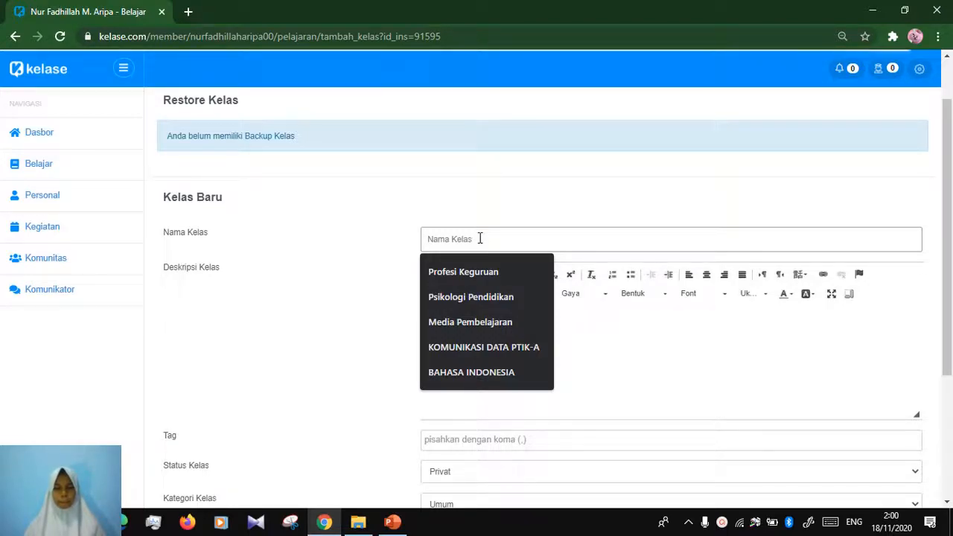
{"action": "type", "text": "B"}
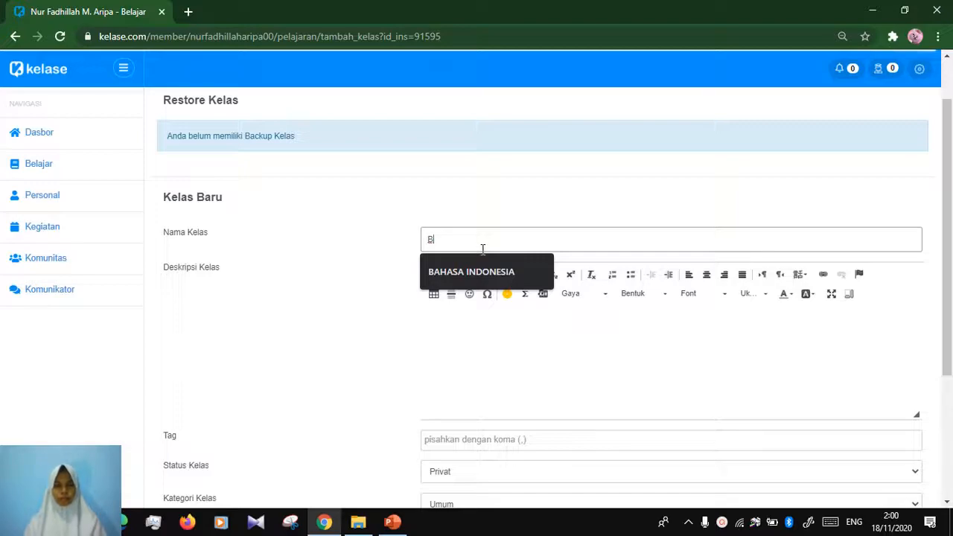
{"action": "key", "text": "Down"}
{"action": "key", "text": "Return"}
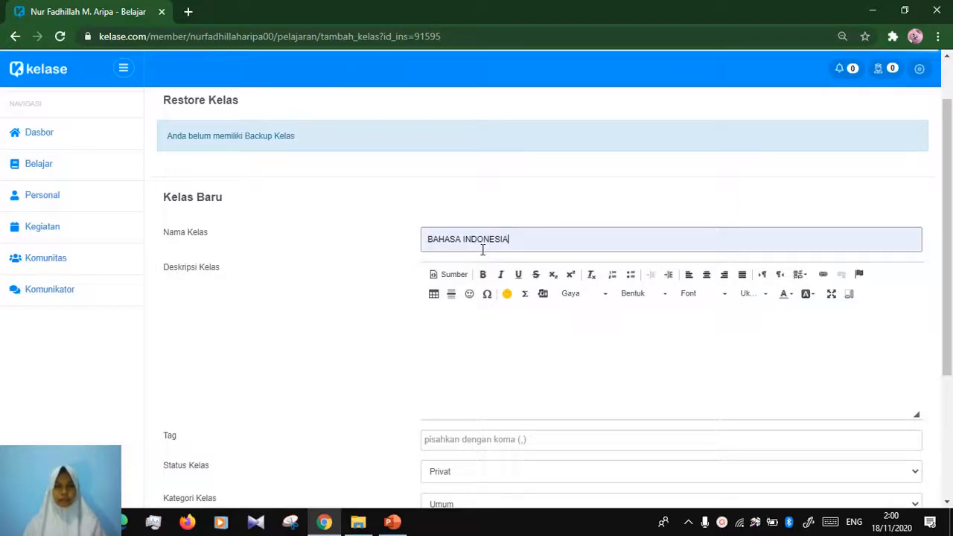
Give the class the description UNTUK SISWA KELAS X and save it
{"action": "left_click", "coordinate": [491, 318]}
{"action": "type", "text": "UNTUK SISWA KELAS"}
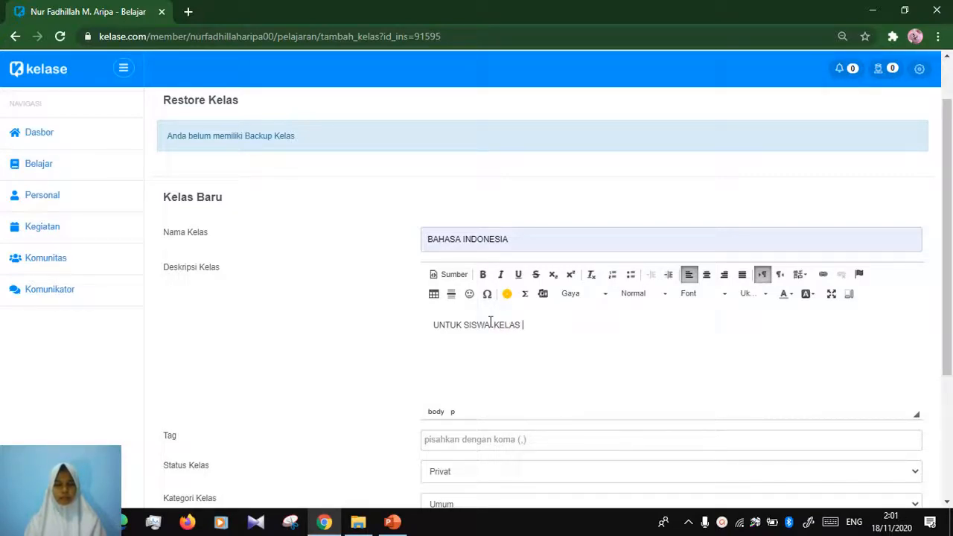
{"action": "type", "text": "X"}
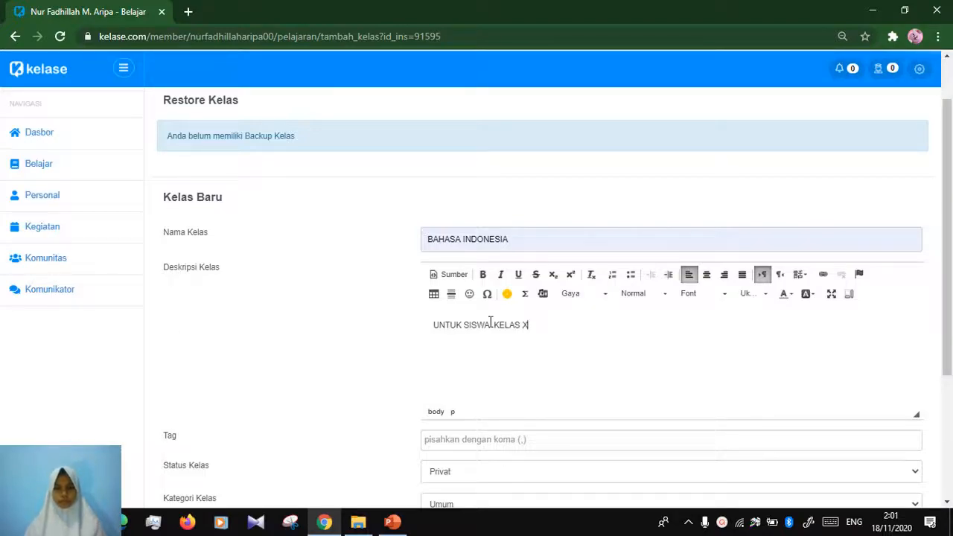
{"action": "scroll", "coordinate": [483, 432], "scroll_direction": "down", "scroll_amount": 3}
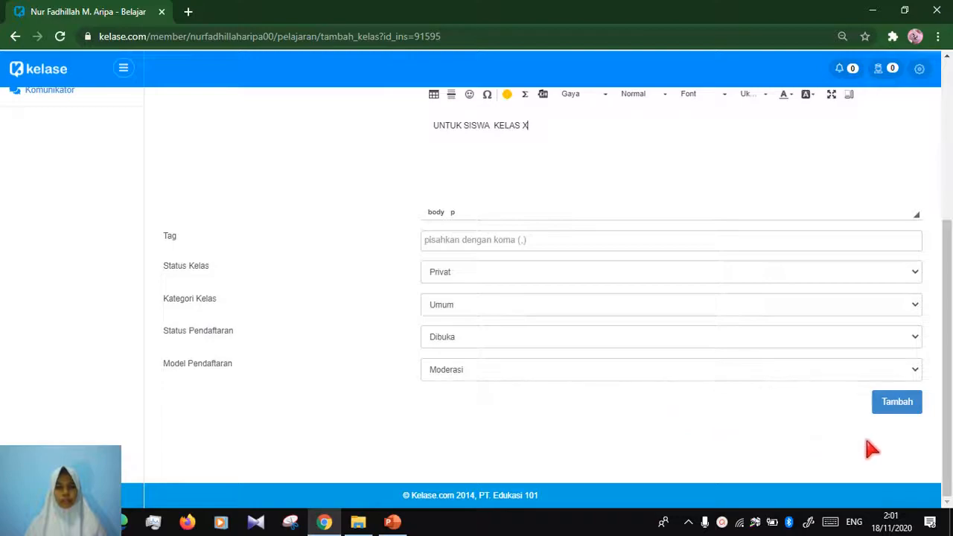
{"action": "left_click", "coordinate": [897, 411]}
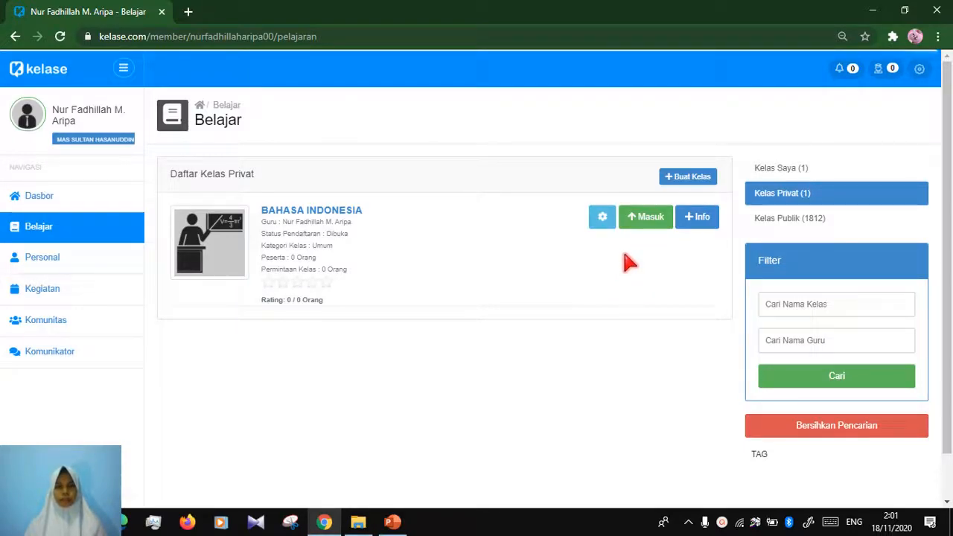
Enter the BAHASA INDONESIA class and bring up the Tambah Sesi form
{"action": "left_click", "coordinate": [644, 227]}
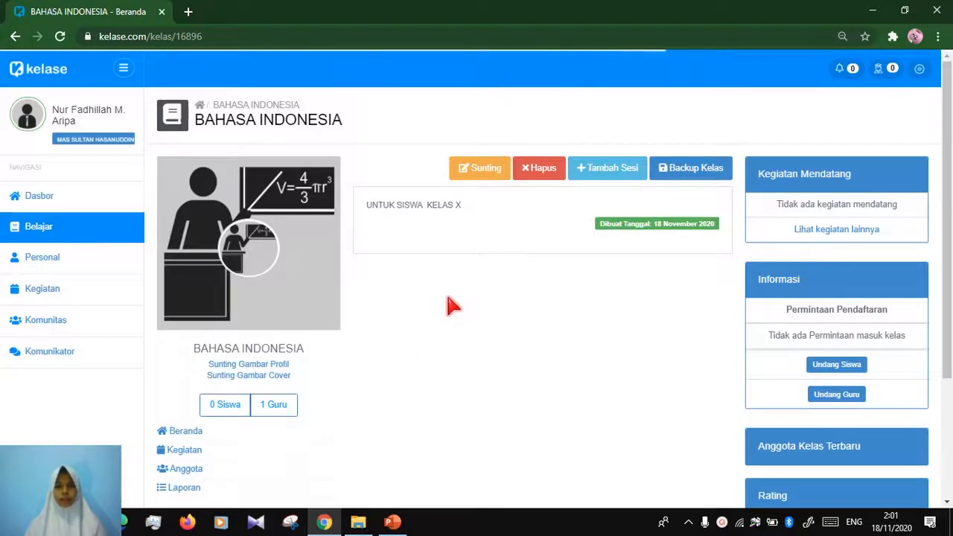
{"action": "left_click", "coordinate": [601, 171]}
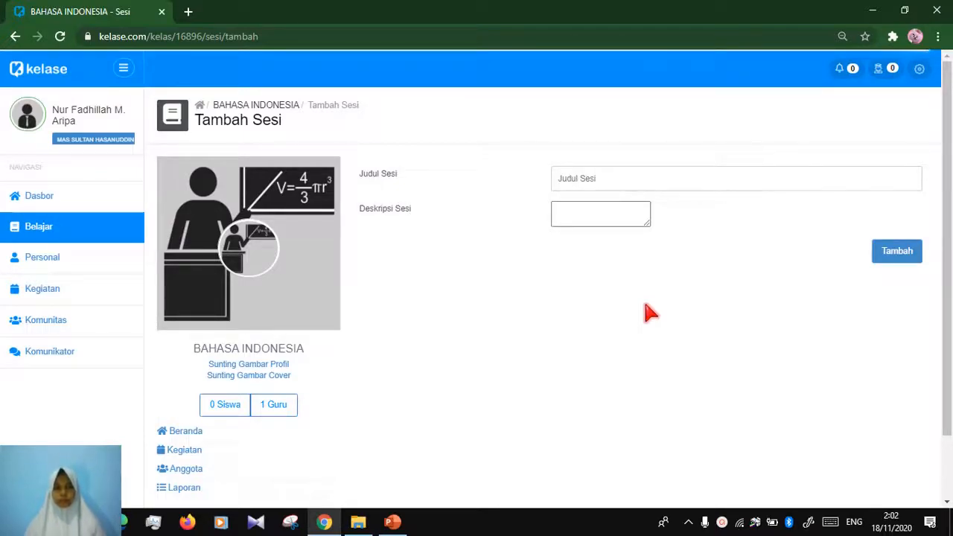
Create session Pertemuan 1 with description PERTEMUAN 1
{"action": "left_click", "coordinate": [599, 181]}
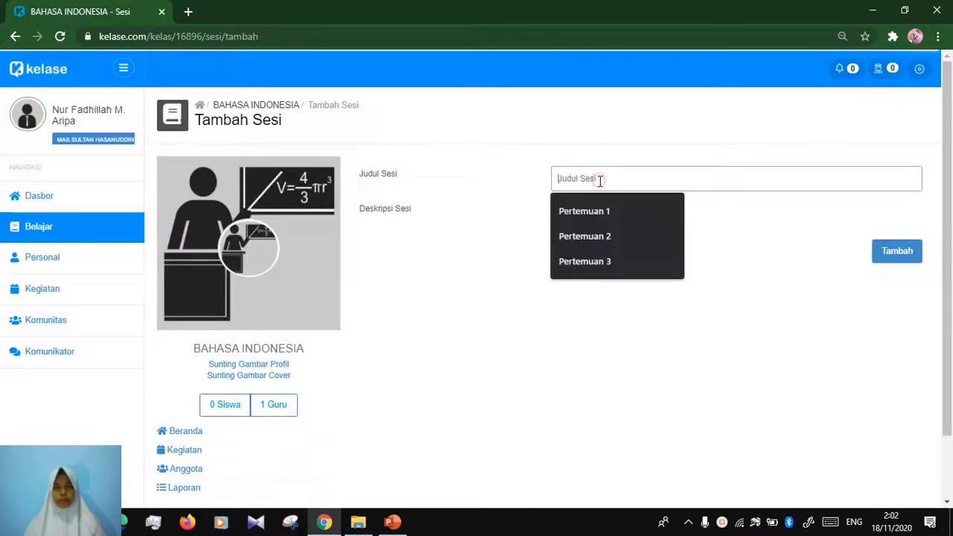
{"action": "left_click", "coordinate": [606, 214]}
{"action": "left_click", "coordinate": [606, 217]}
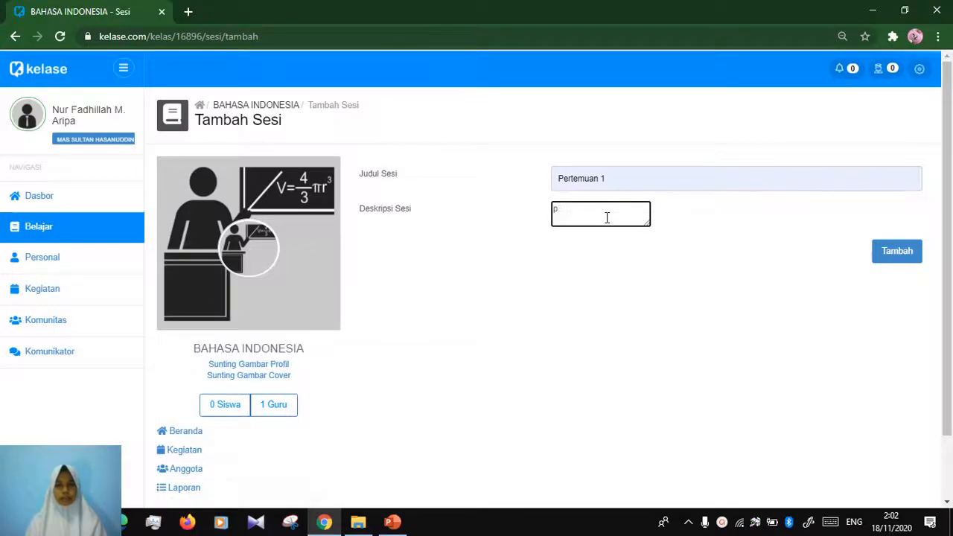
{"action": "type", "text": "PETEMUAN 1"}
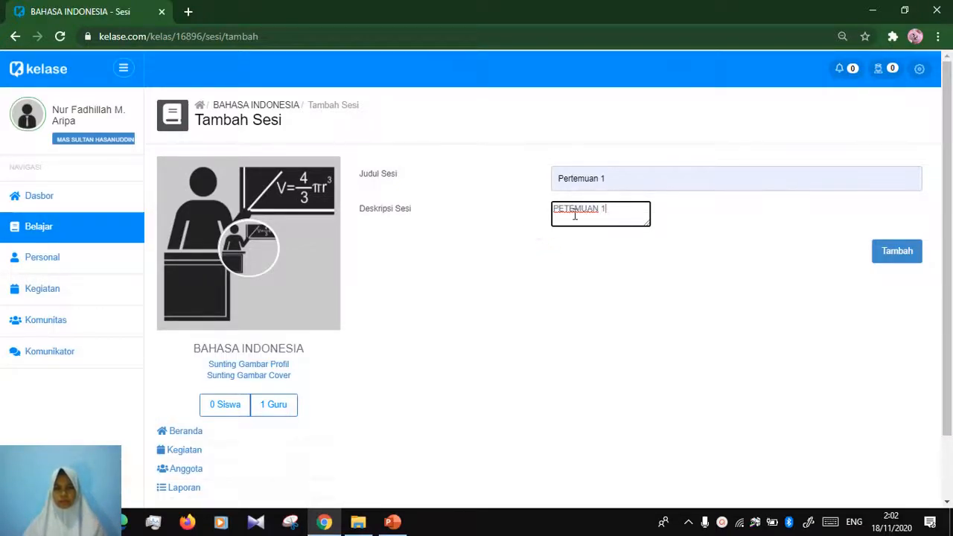
{"action": "double_click", "coordinate": [584, 216]}
{"action": "type", "text": "PERTEMUAN"}
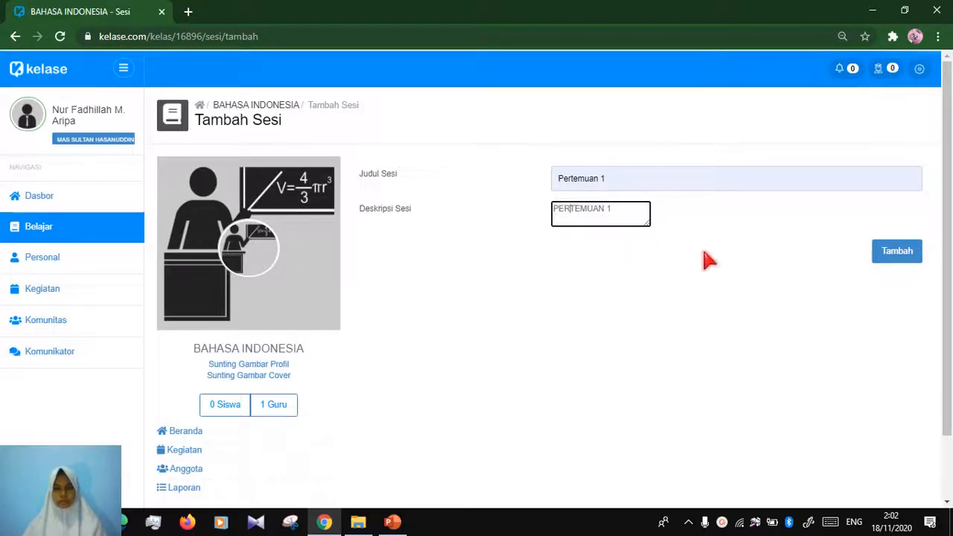
{"action": "left_click", "coordinate": [902, 265]}
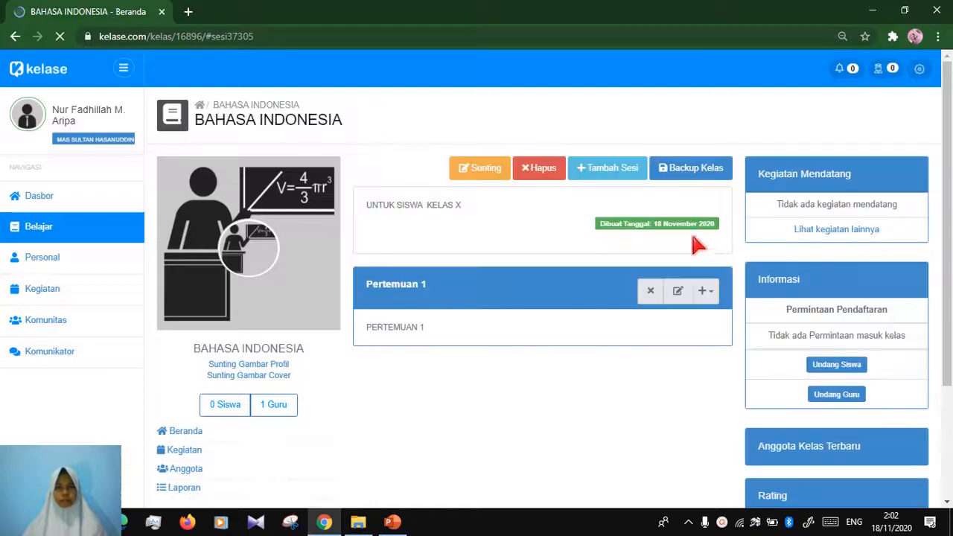
Show the add-content options for Pertemuan 1
{"action": "scroll", "coordinate": [588, 372], "scroll_direction": "down", "scroll_amount": 3}
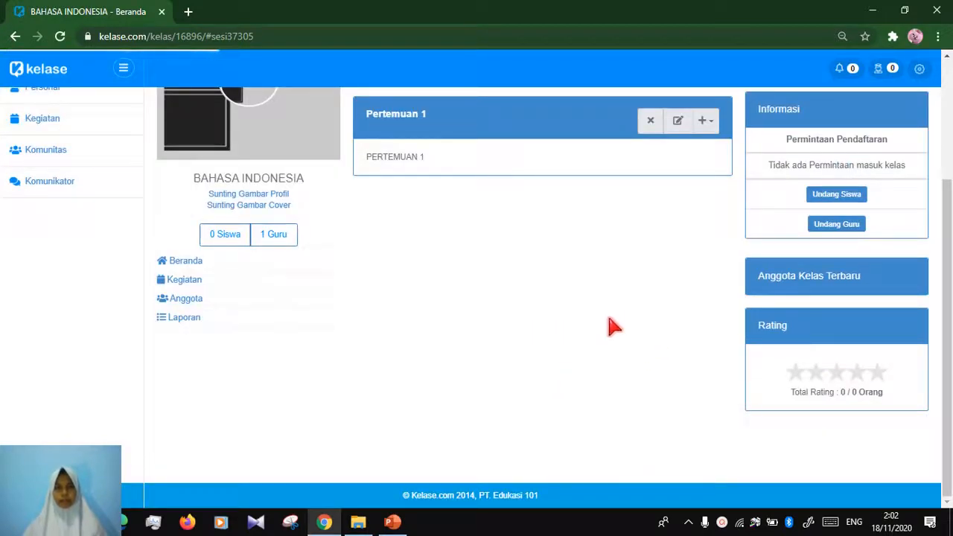
{"action": "scroll", "coordinate": [610, 326], "scroll_direction": "up", "scroll_amount": 2}
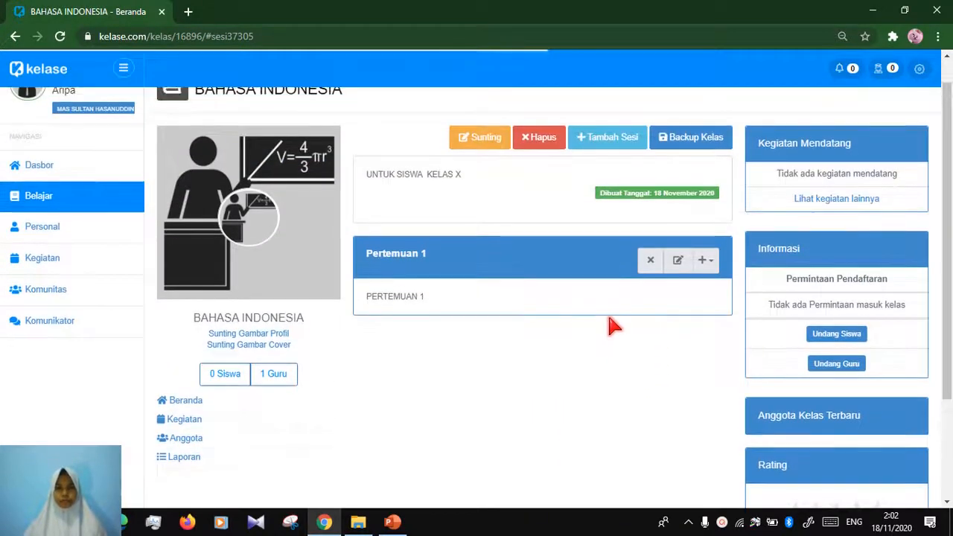
{"action": "left_click", "coordinate": [705, 262]}
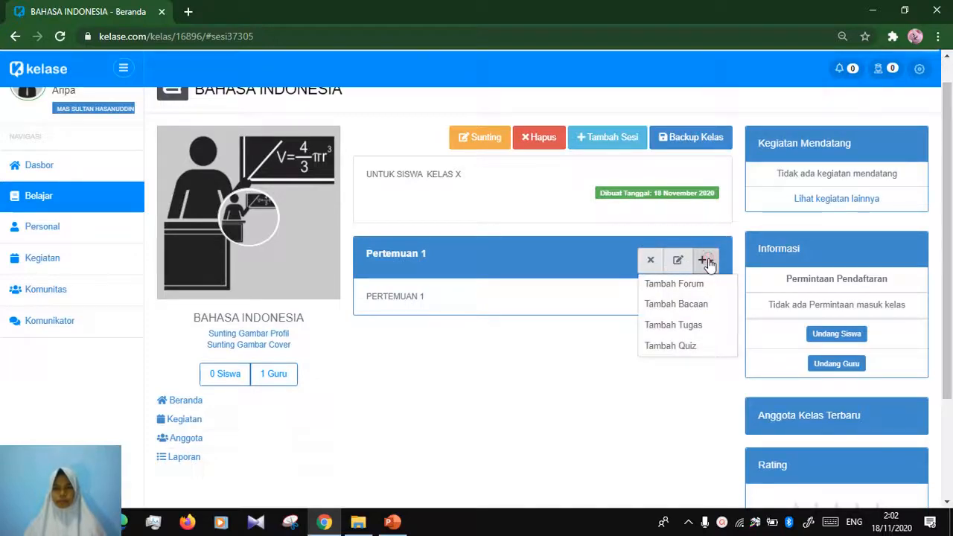
Draft reading Materi Pertemuan 1 with body 'materi pertemuan 1' and reading type Berkas
{"action": "left_click", "coordinate": [706, 306]}
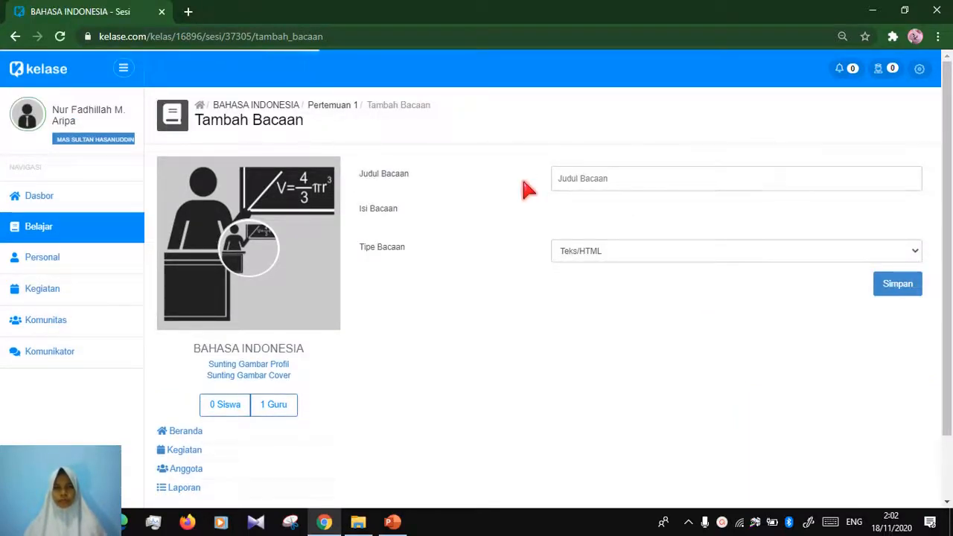
{"action": "left_click", "coordinate": [606, 180]}
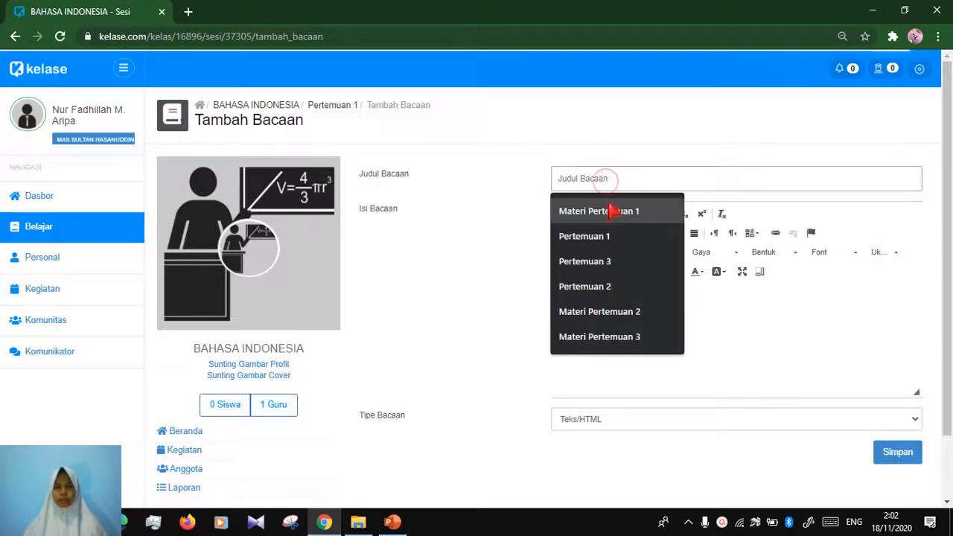
{"action": "left_click", "coordinate": [609, 210]}
{"action": "left_click", "coordinate": [595, 291]}
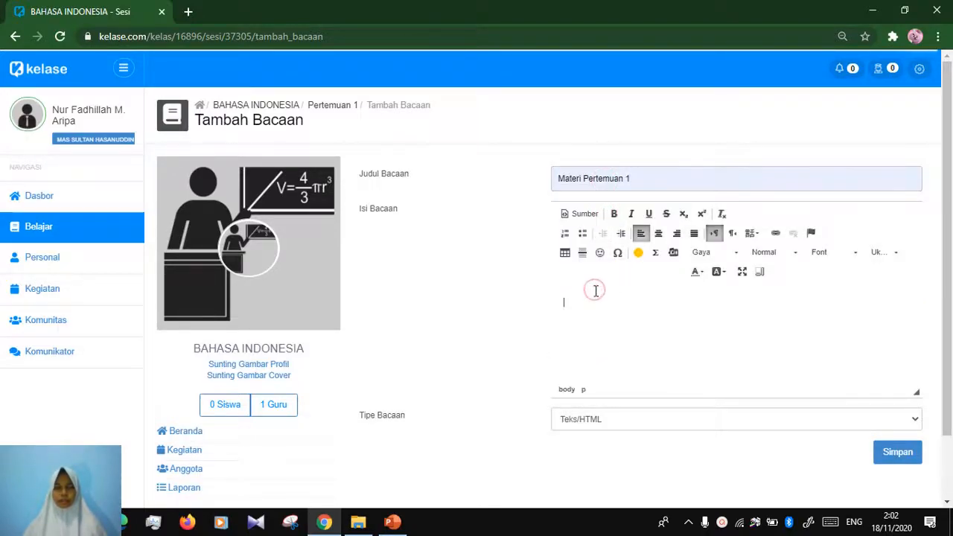
{"action": "type", "text": "MATE"}
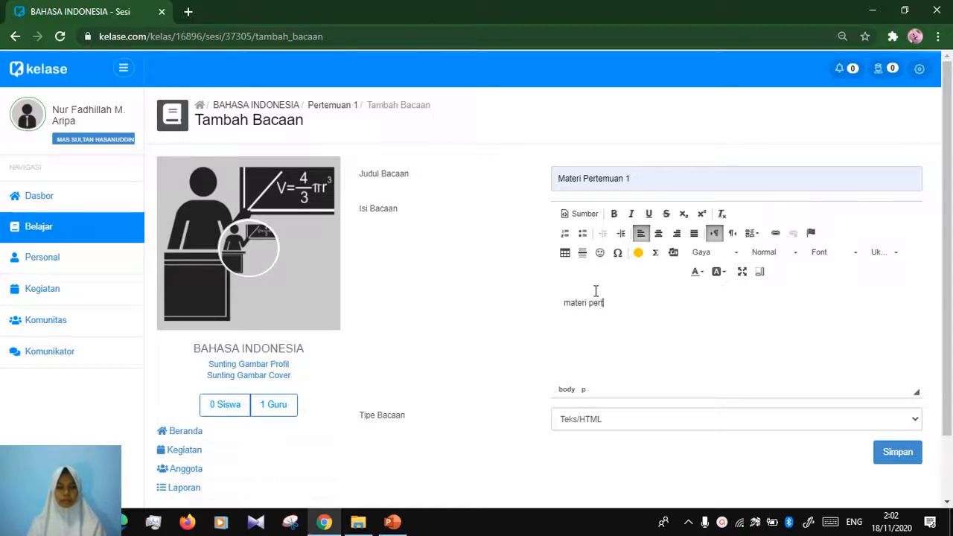
{"action": "type", "text": "1"}
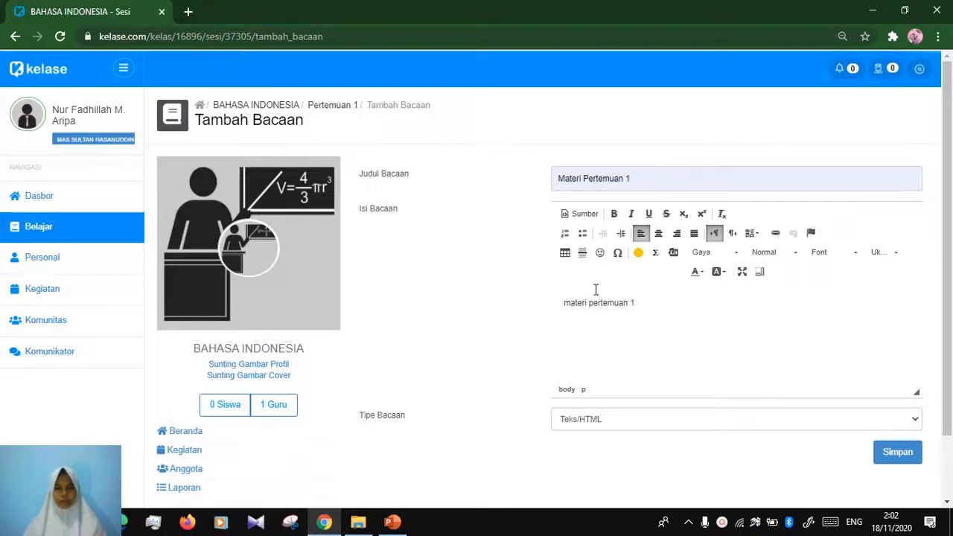
{"action": "left_click", "coordinate": [602, 430]}
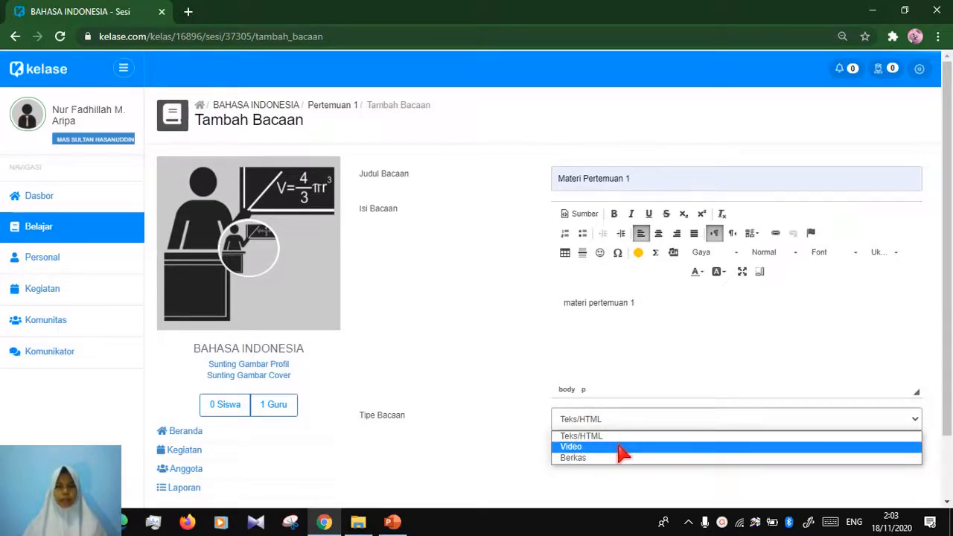
{"action": "left_click", "coordinate": [573, 457]}
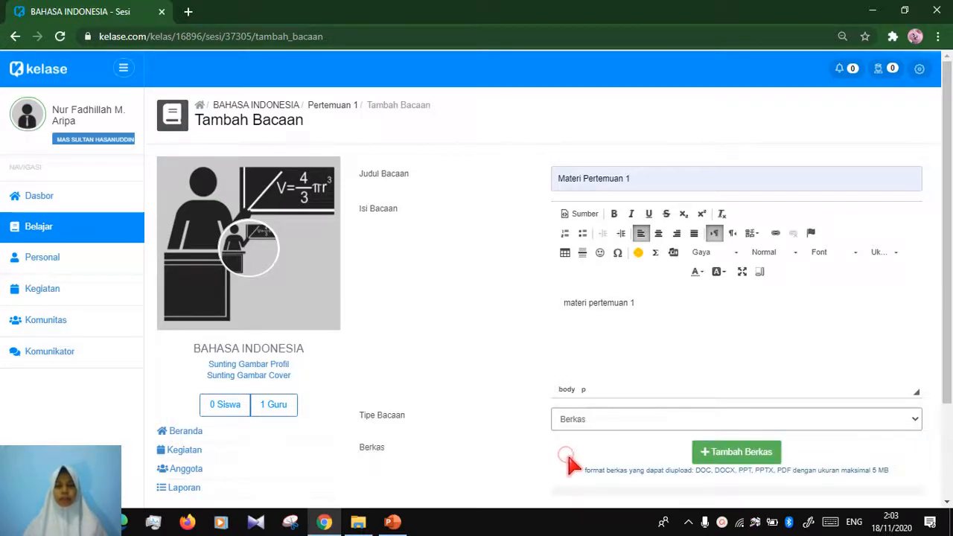
Attach Bahan Ajar Pertemuan 1.pdf from the PERTEMUAN folder and save the reading
{"action": "left_click", "coordinate": [720, 456]}
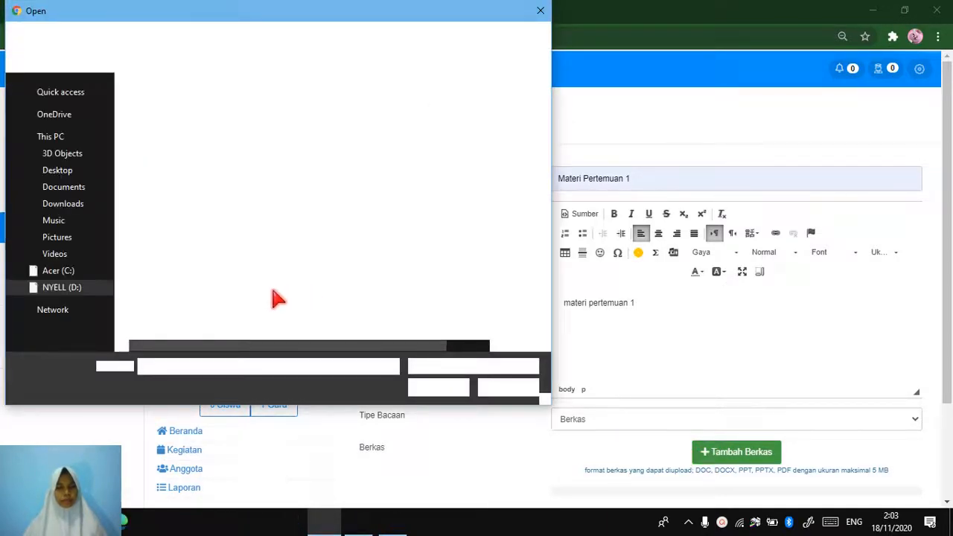
{"action": "left_click", "coordinate": [183, 109]}
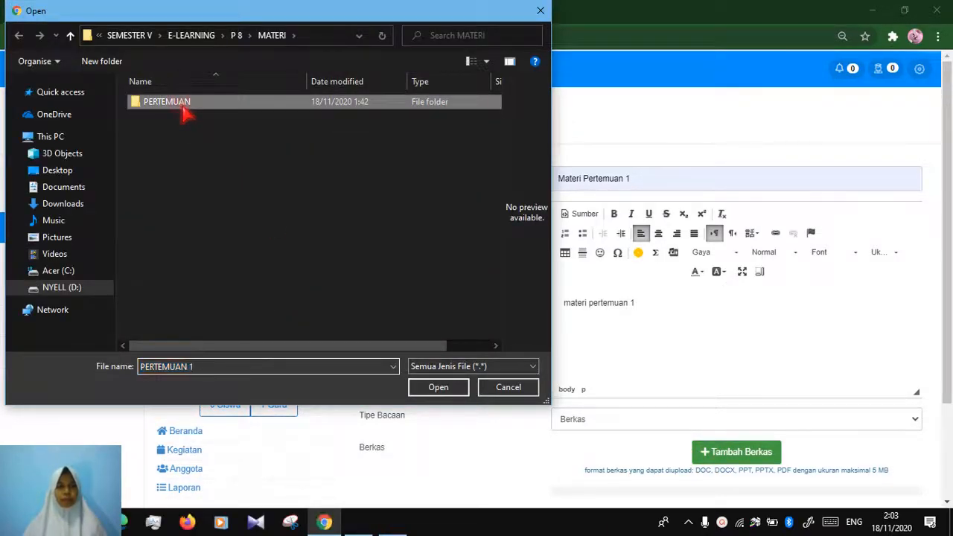
{"action": "key", "text": "Return"}
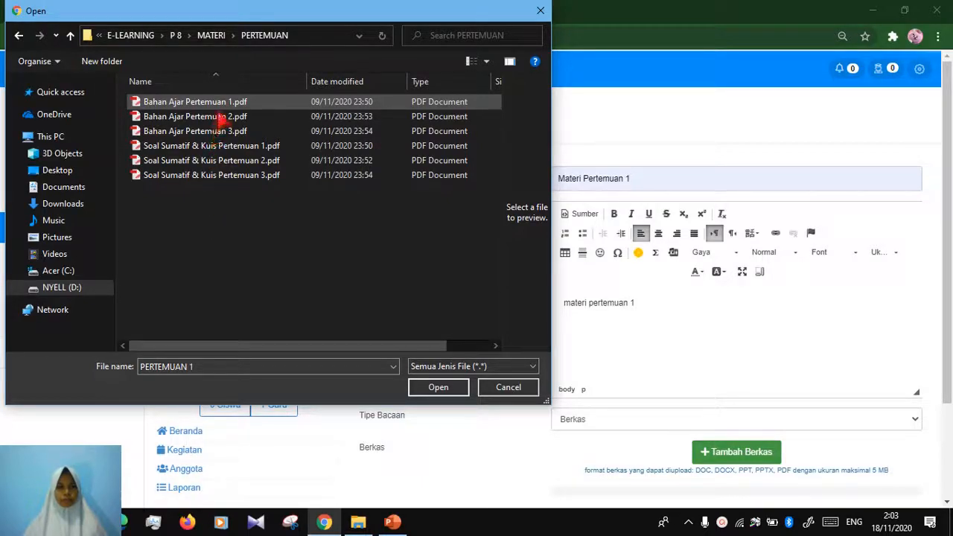
{"action": "left_click", "coordinate": [261, 104]}
{"action": "left_click", "coordinate": [437, 393]}
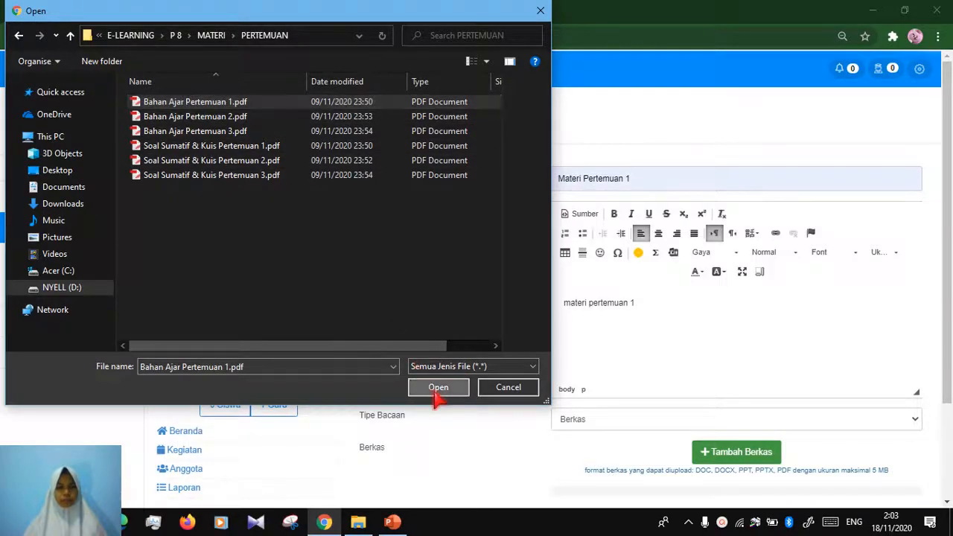
{"action": "scroll", "coordinate": [856, 446], "scroll_direction": "down", "scroll_amount": 2}
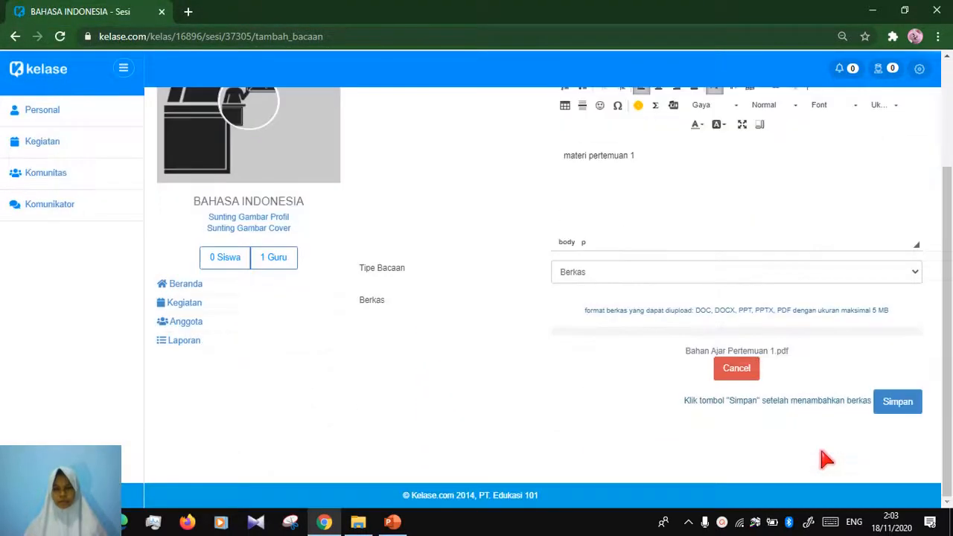
{"action": "left_click", "coordinate": [911, 409]}
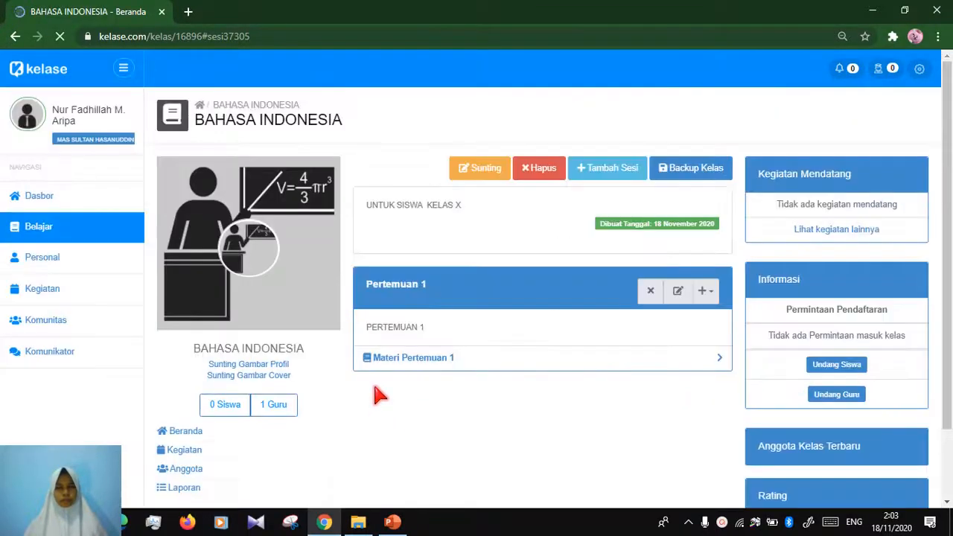
{"action": "scroll", "coordinate": [559, 402], "scroll_direction": "down", "scroll_amount": 3}
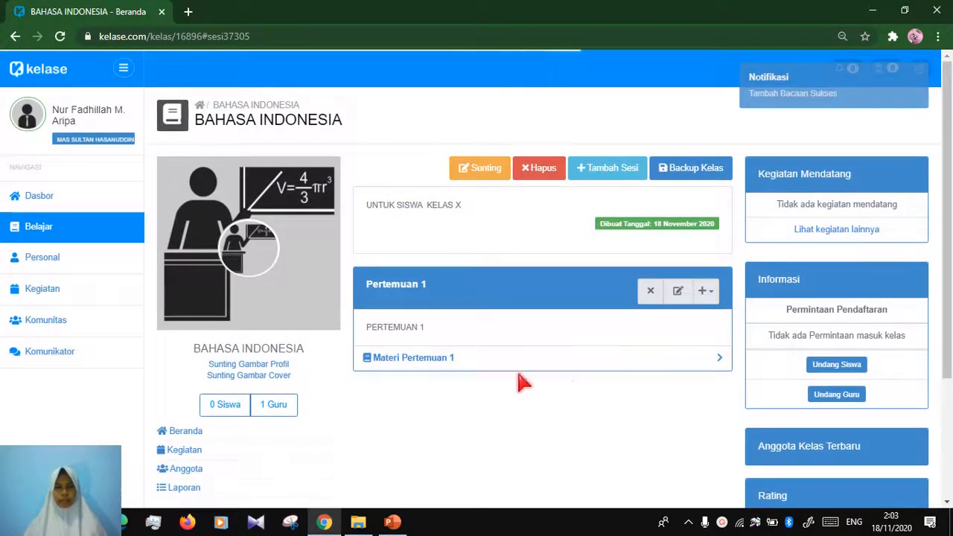
{"action": "left_click", "coordinate": [417, 361]}
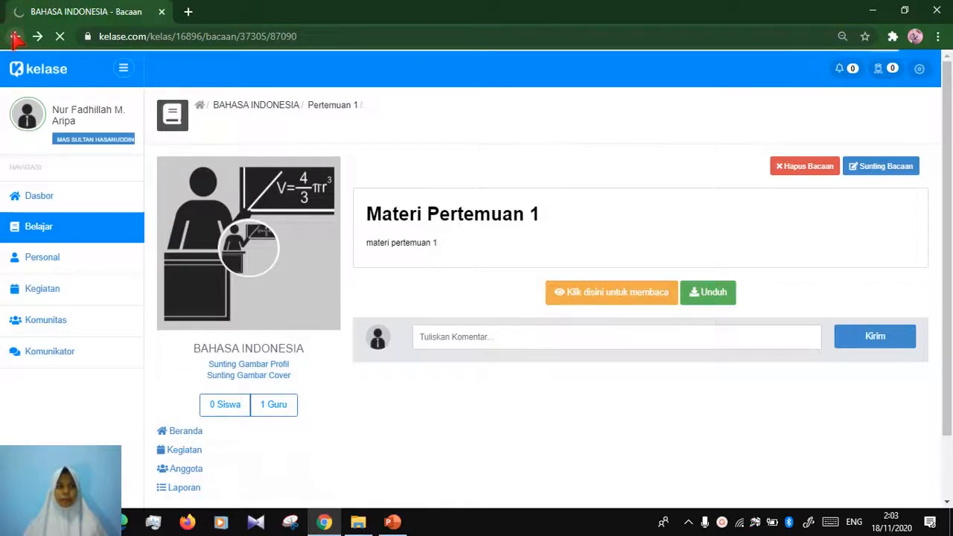
{"action": "left_click", "coordinate": [14, 36]}
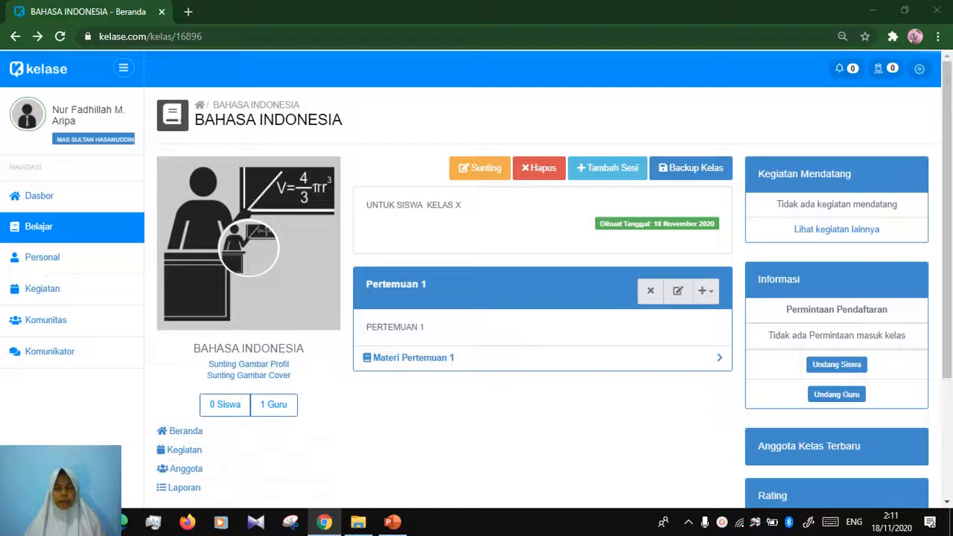
Add assignment Tugas Pertemuan 1 described 'kerjakan tugas yang ada pada materi pertemuan 1'
{"action": "left_click", "coordinate": [710, 296]}
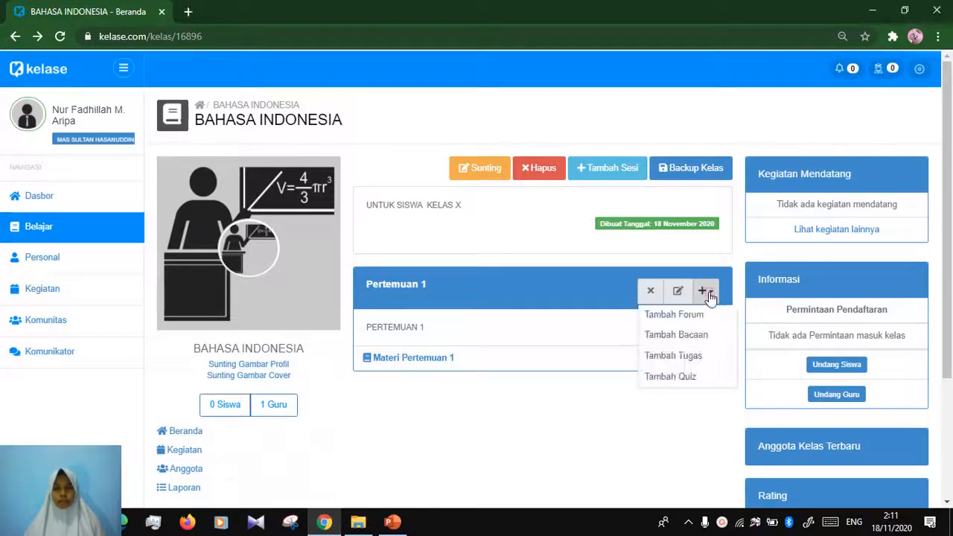
{"action": "left_click", "coordinate": [692, 356]}
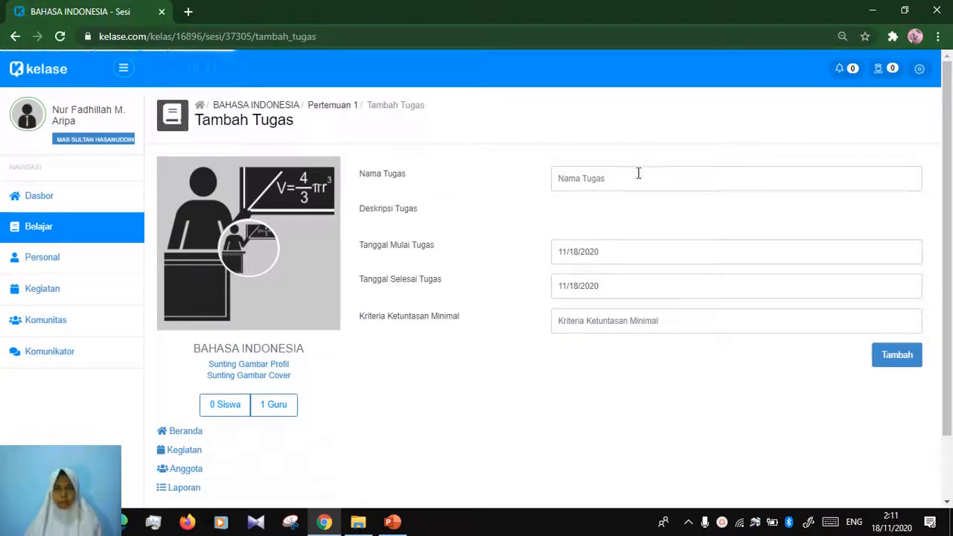
{"action": "left_click", "coordinate": [617, 178]}
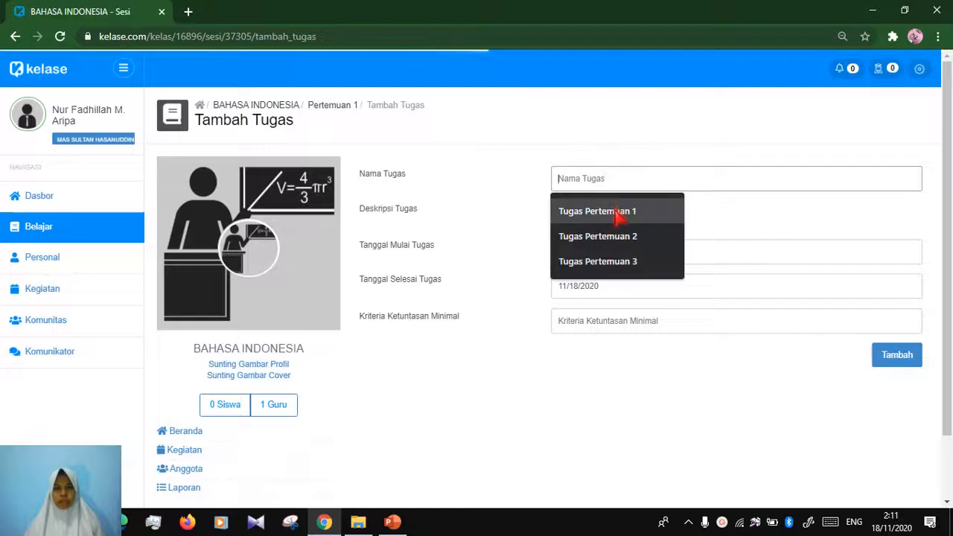
{"action": "left_click", "coordinate": [617, 211]}
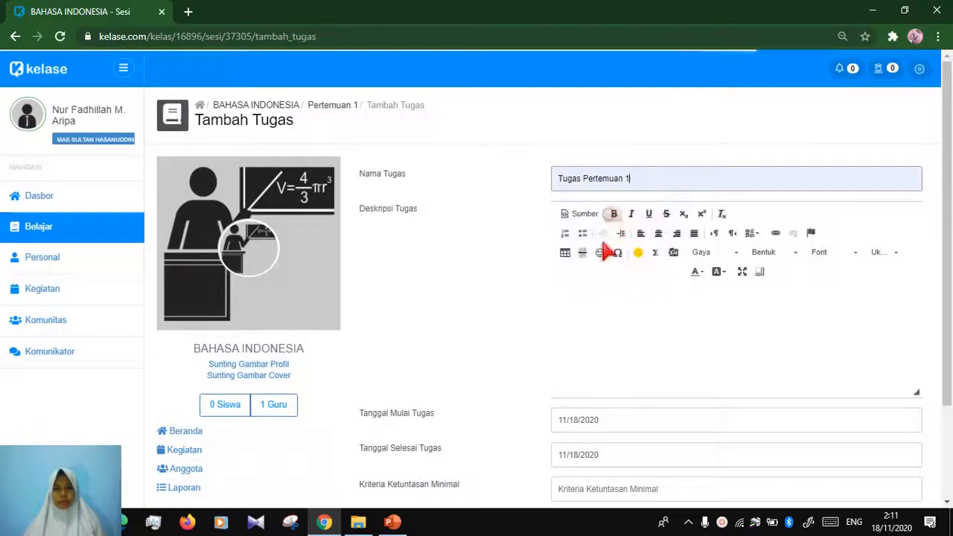
{"action": "left_click", "coordinate": [581, 305]}
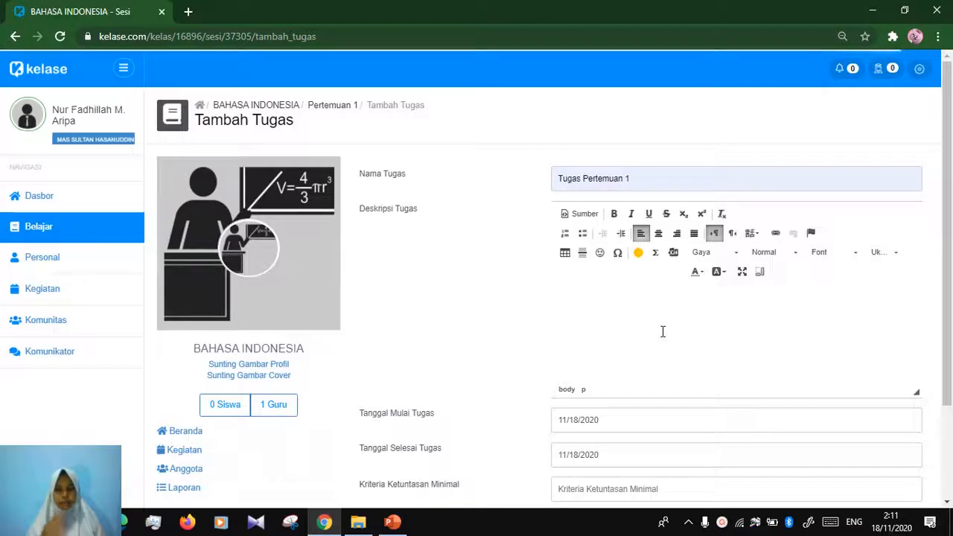
{"action": "type", "text": "akan tu"}
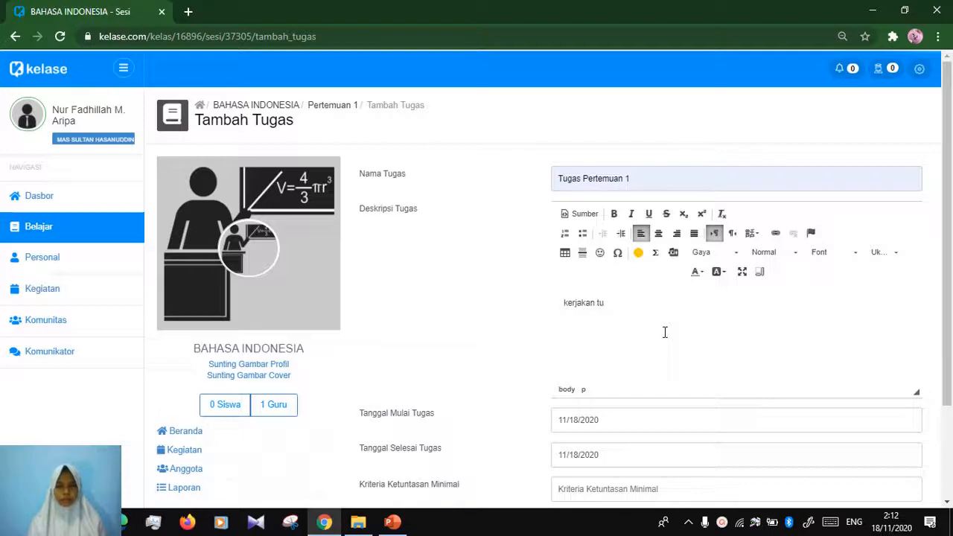
{"action": "type", "text": "gas yang ada pada"}
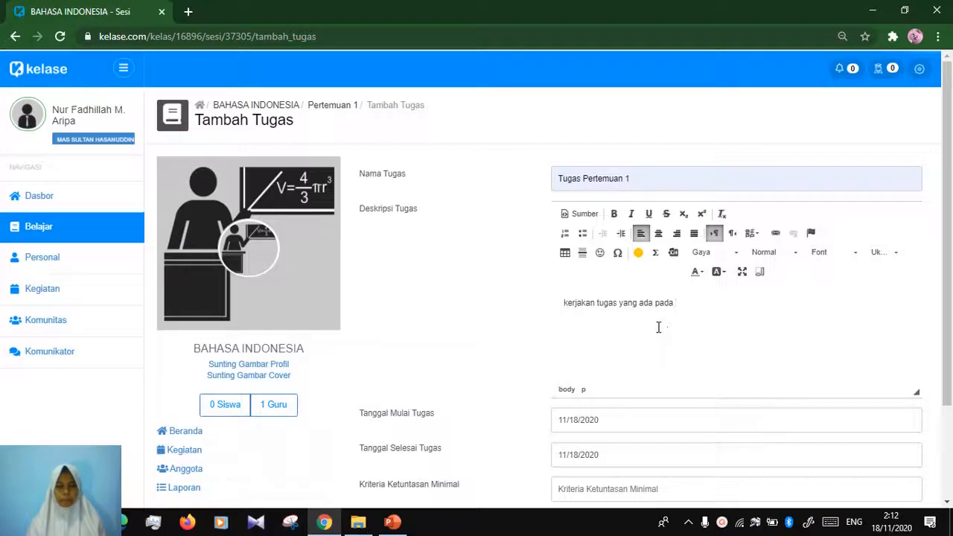
{"action": "type", "text": "materi"}
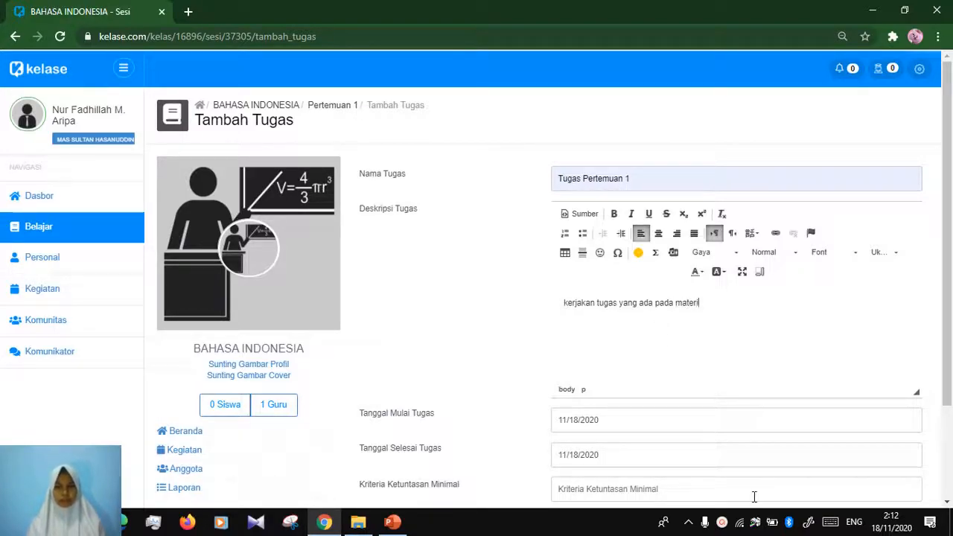
{"action": "type", "text": " pertemuan 1"}
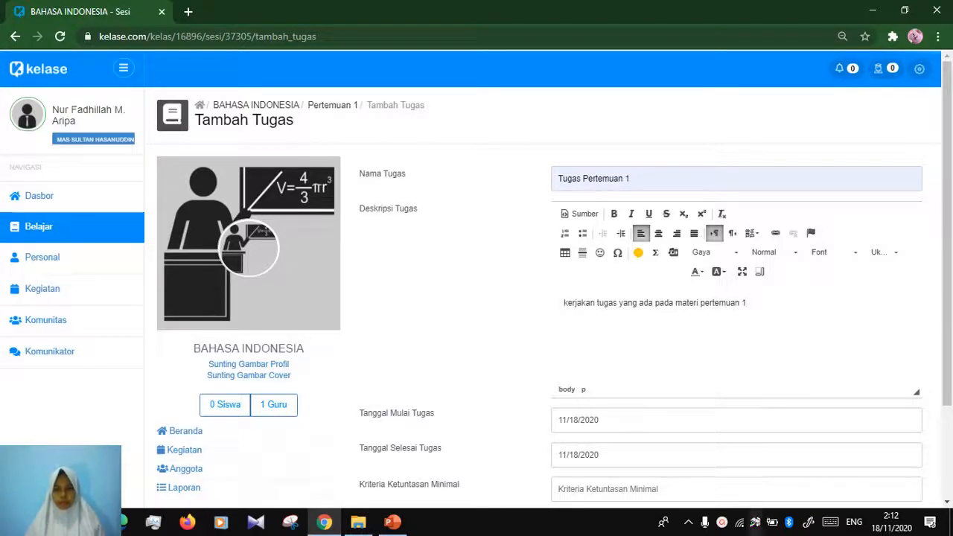
{"action": "scroll", "coordinate": [630, 409], "scroll_direction": "down", "scroll_amount": 3}
Set the assignment dates to 11/19/2020 through 11/20/2020 and submit it
{"action": "left_click", "coordinate": [598, 306]}
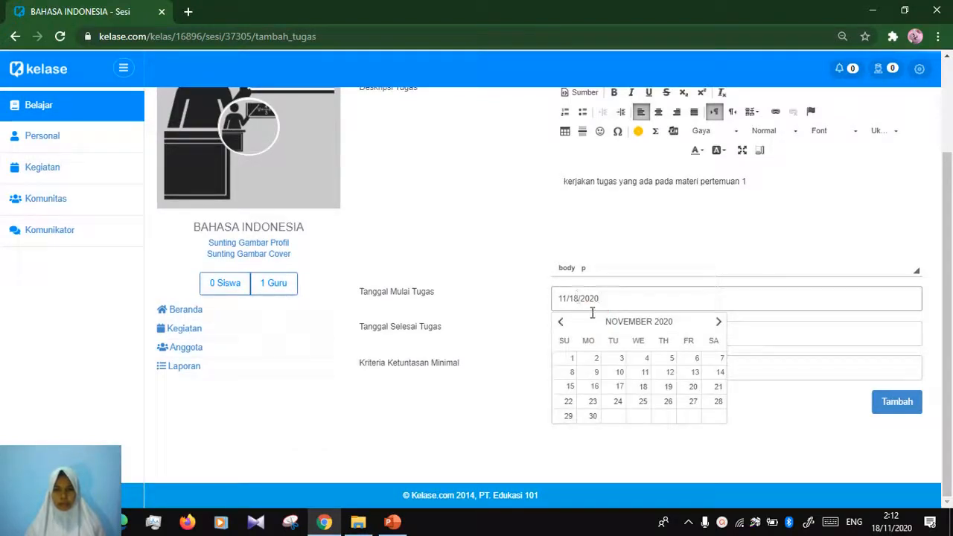
{"action": "left_click", "coordinate": [668, 396]}
{"action": "left_click", "coordinate": [636, 336]}
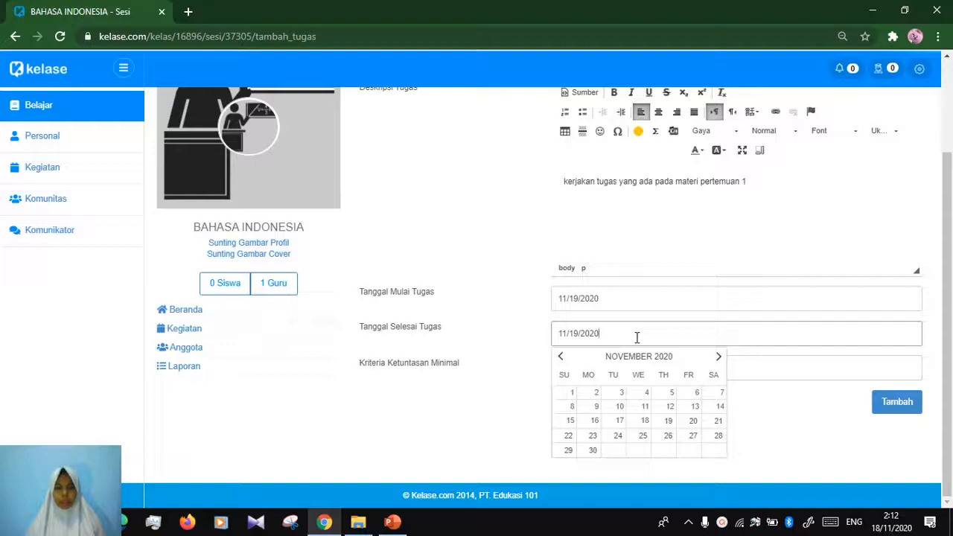
{"action": "left_click", "coordinate": [692, 421]}
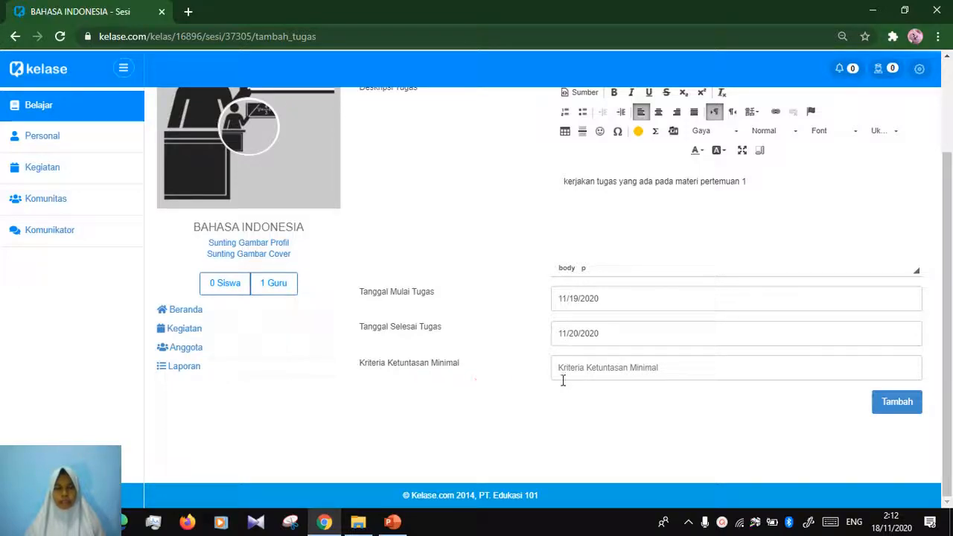
{"action": "left_click", "coordinate": [897, 410]}
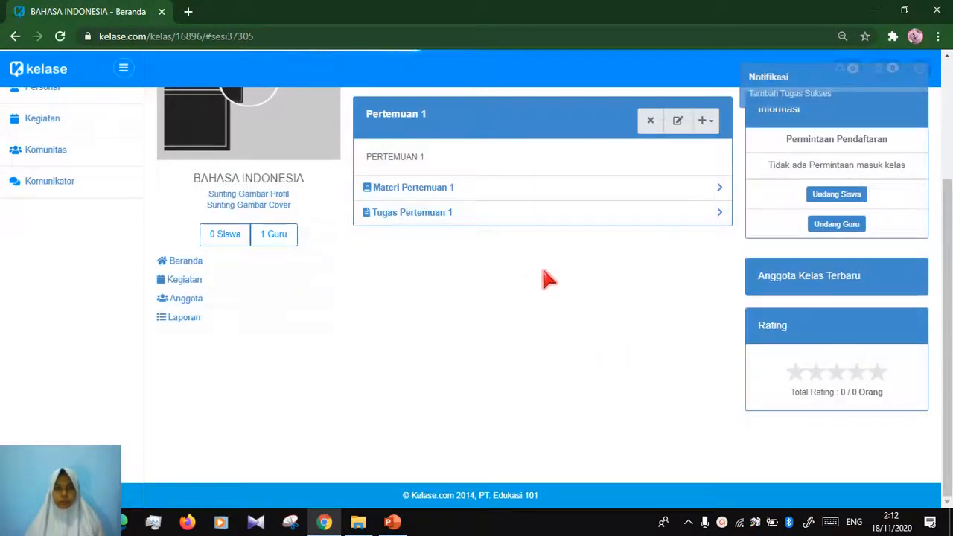
{"action": "scroll", "coordinate": [562, 301], "scroll_direction": "up", "scroll_amount": 2}
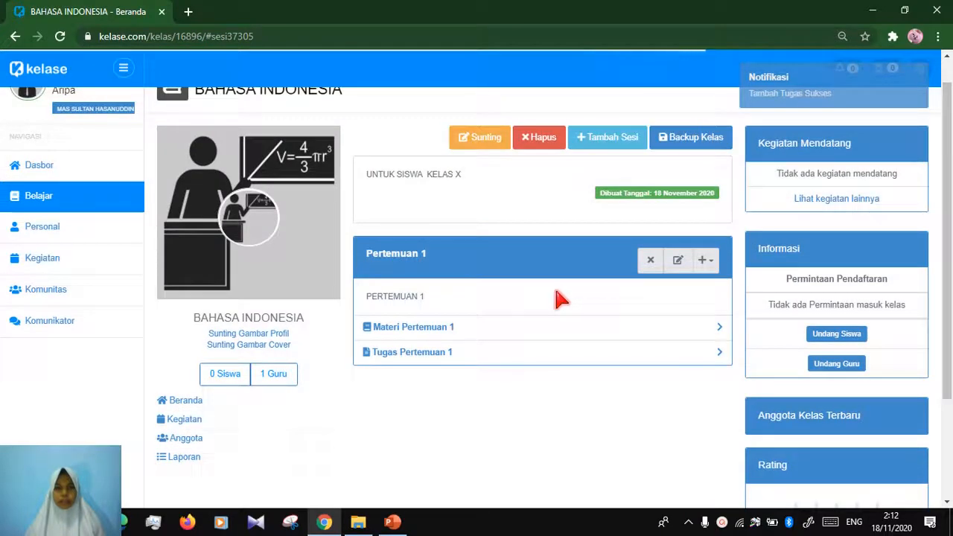
{"action": "scroll", "coordinate": [561, 301], "scroll_direction": "up", "scroll_amount": 1}
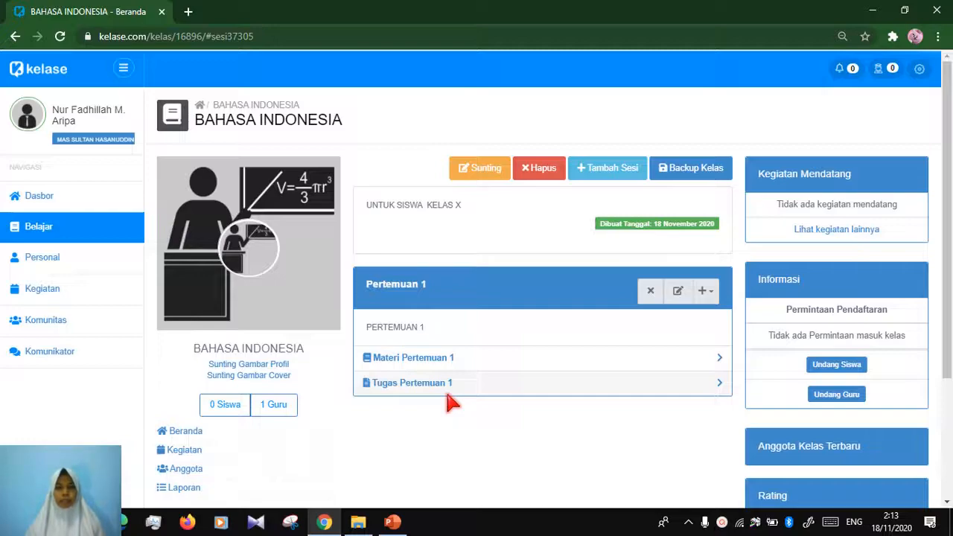
Add session Pertemuan 2 with description 'pertemuan 2'
{"action": "left_click", "coordinate": [593, 171]}
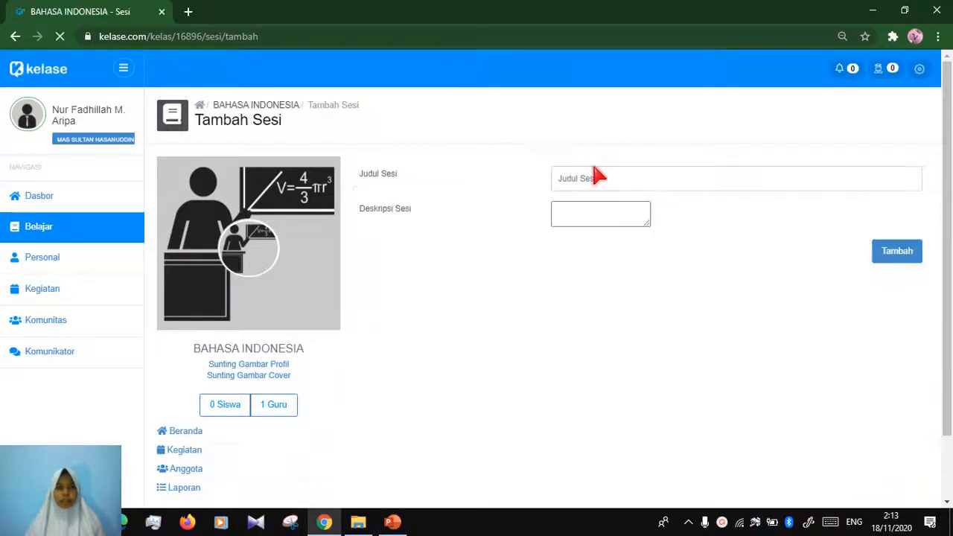
{"action": "left_click", "coordinate": [591, 184]}
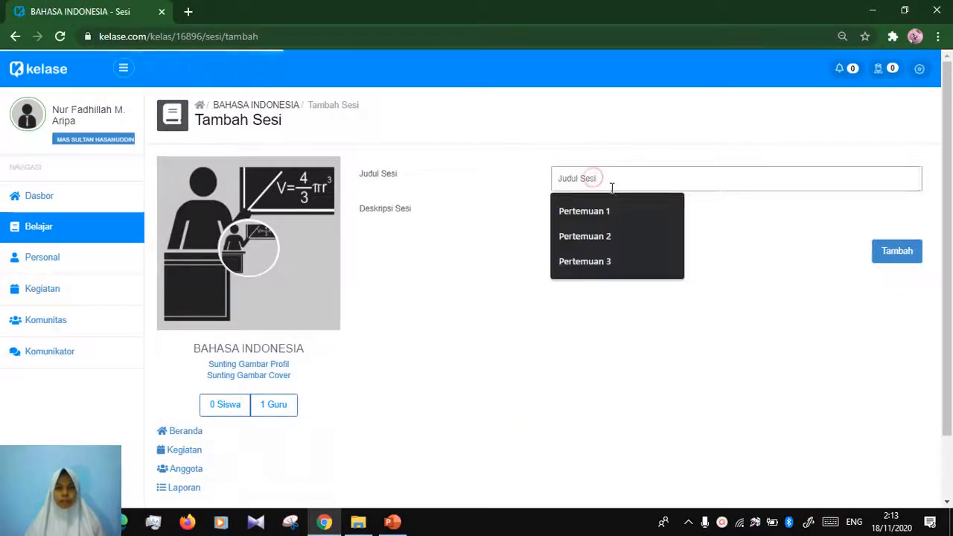
{"action": "left_click", "coordinate": [612, 243]}
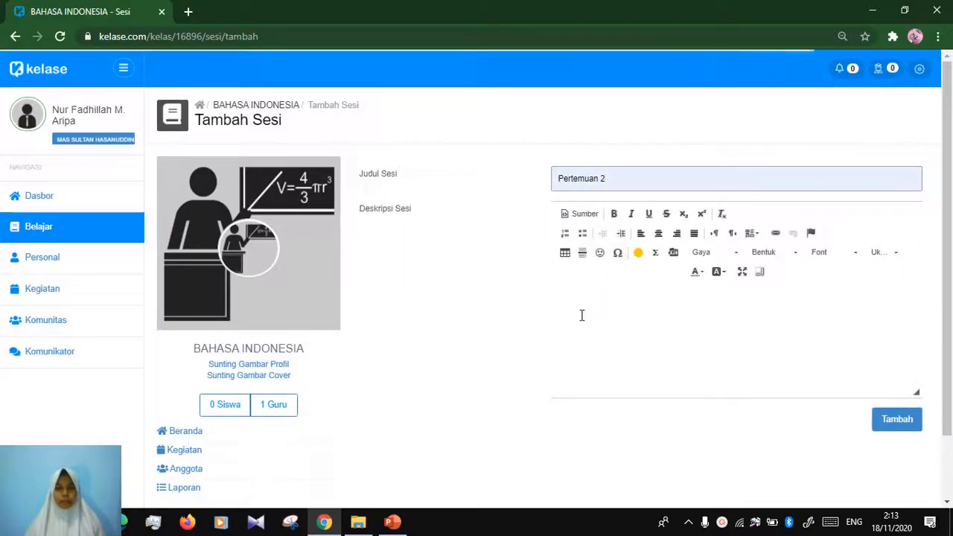
{"action": "left_click", "coordinate": [582, 297]}
{"action": "type", "text": "pertemuan 2"}
{"action": "left_click", "coordinate": [900, 425]}
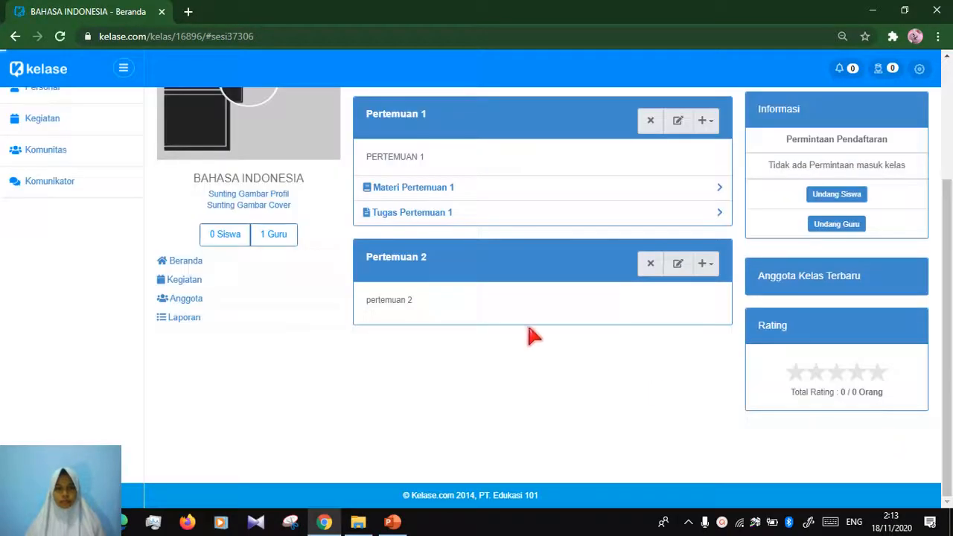
Start a Pertemuan 2 reading titled 'Materi Pertemuan 2', content 'materi pertemuan 2', type Berkas
{"action": "left_click", "coordinate": [704, 263]}
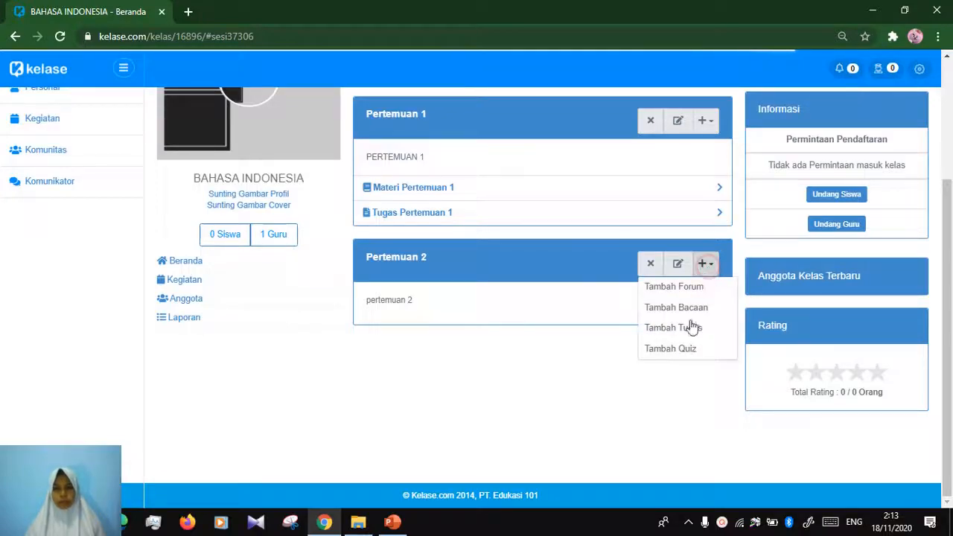
{"action": "left_click", "coordinate": [688, 307]}
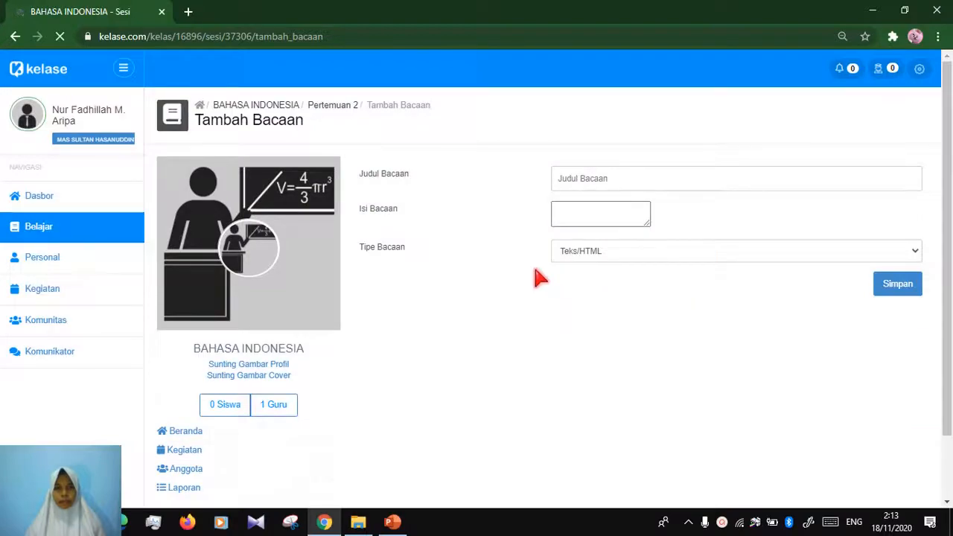
{"action": "left_click", "coordinate": [592, 179]}
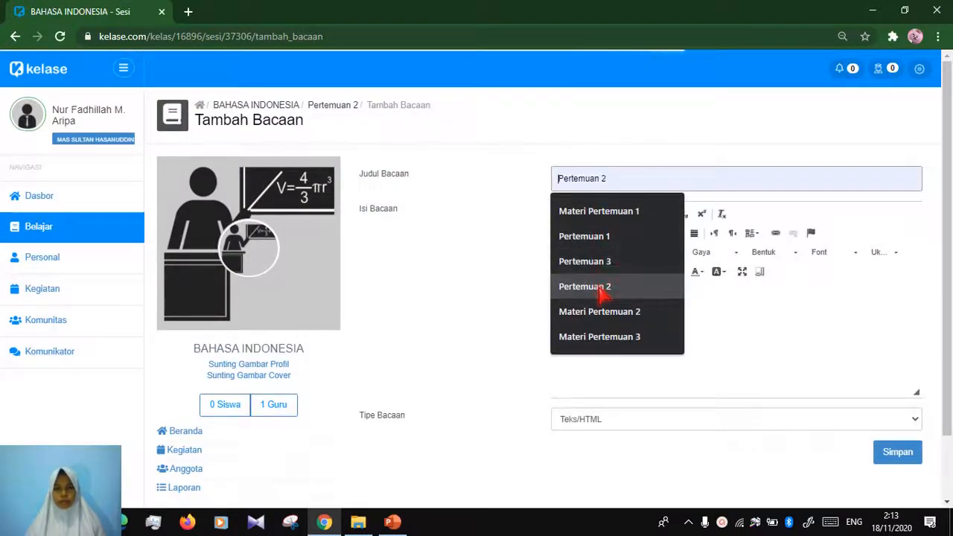
{"action": "left_click", "coordinate": [603, 311]}
{"action": "left_click", "coordinate": [596, 292]}
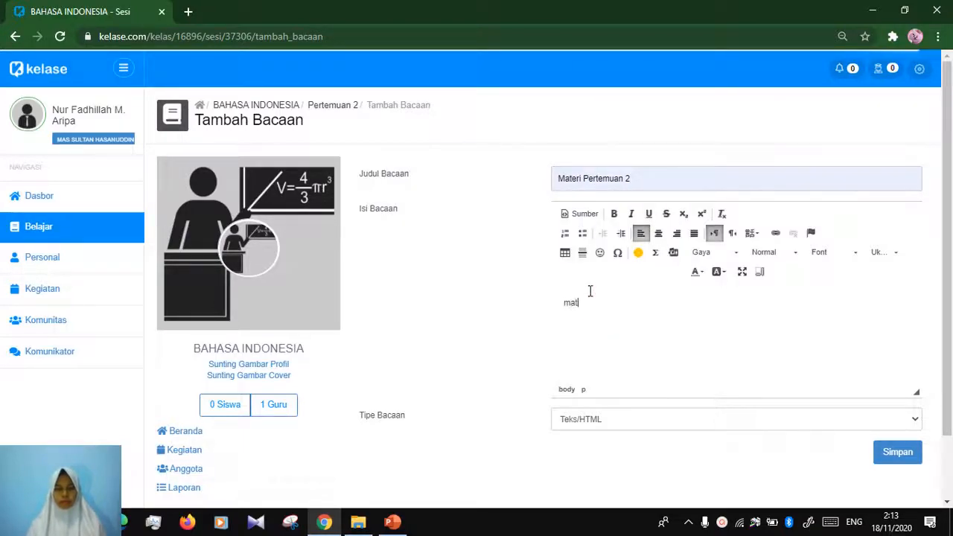
{"action": "type", "text": "materi pertemuan 2"}
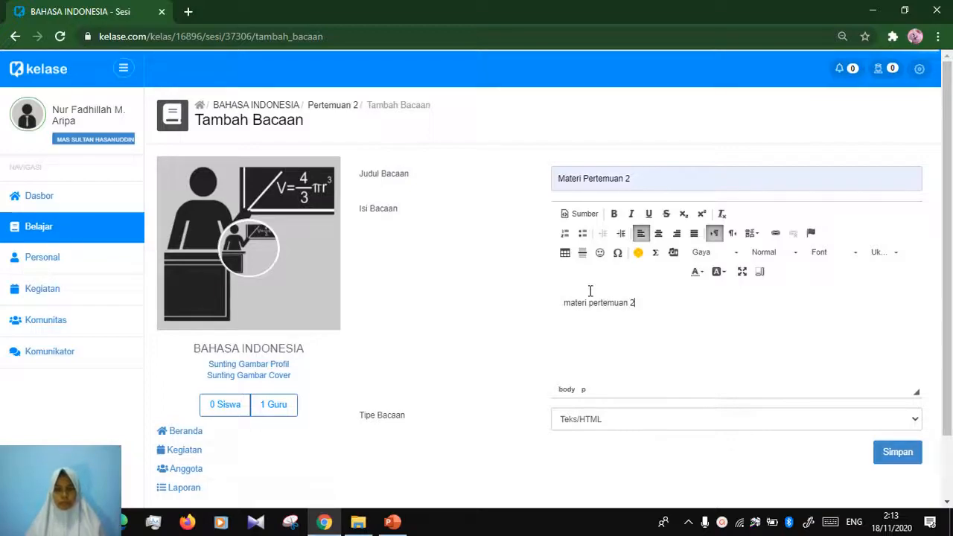
{"action": "left_click", "coordinate": [634, 422]}
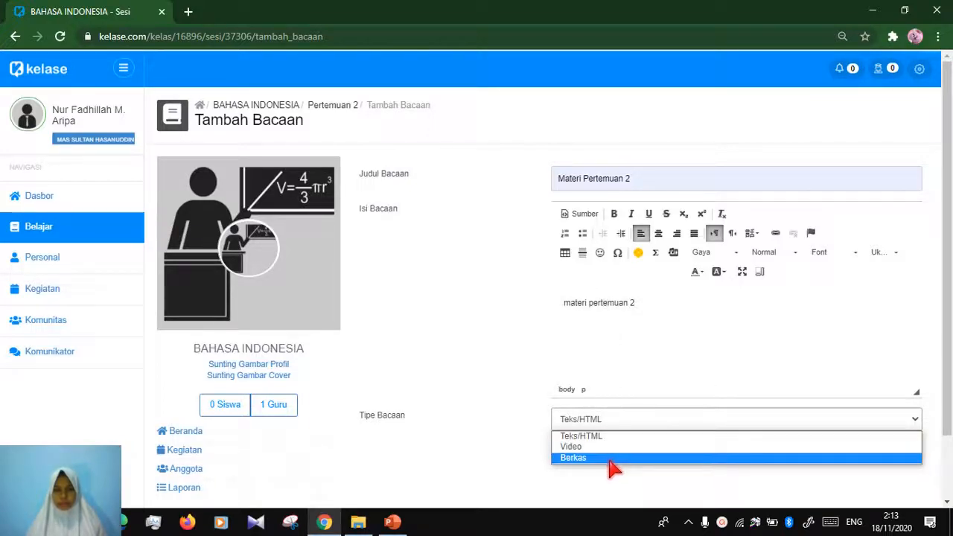
{"action": "left_click", "coordinate": [609, 458]}
Attach Bahan Ajar Pertemuan 2.pdf to the reading and save it
{"action": "left_click", "coordinate": [761, 467]}
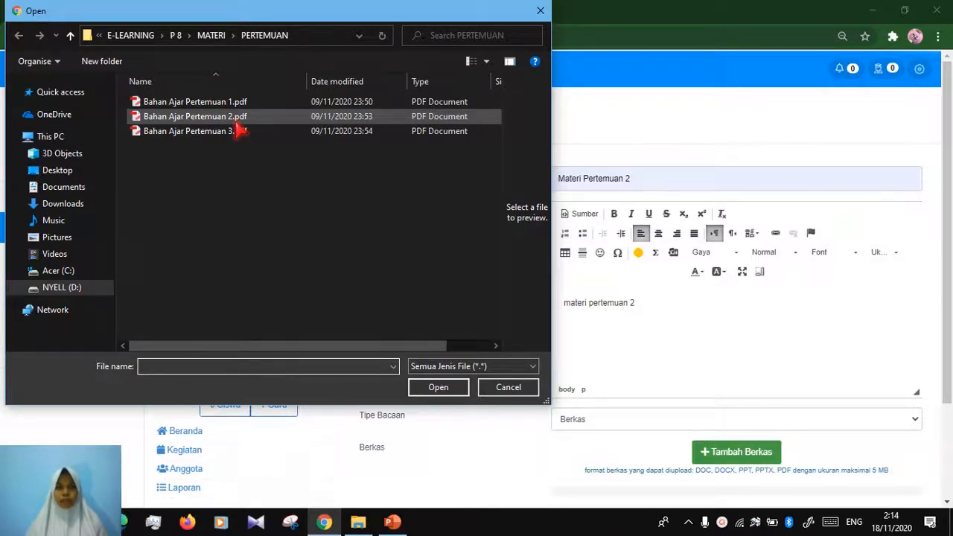
{"action": "left_click", "coordinate": [238, 122]}
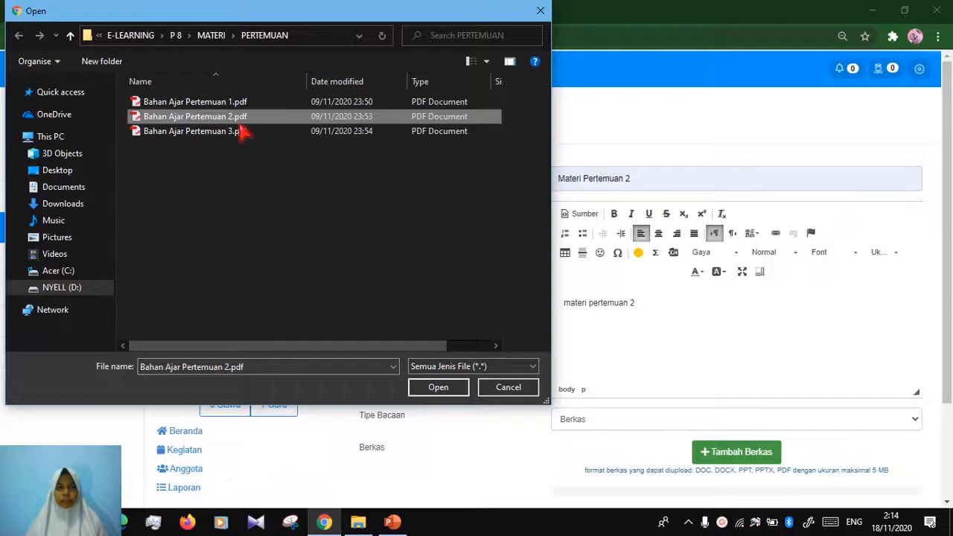
{"action": "left_click", "coordinate": [439, 387]}
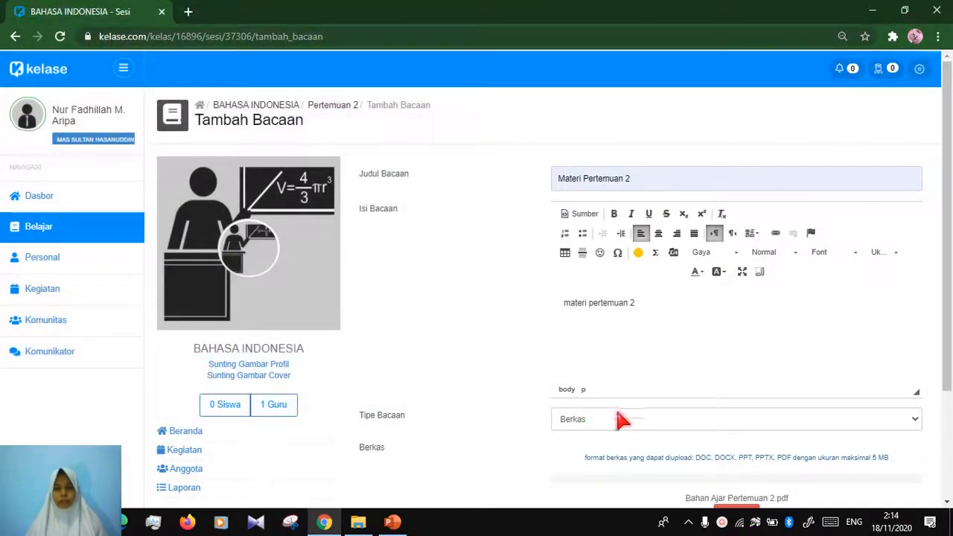
{"action": "scroll", "coordinate": [655, 439], "scroll_direction": "down", "scroll_amount": 2}
{"action": "scroll", "coordinate": [908, 447], "scroll_direction": "up", "scroll_amount": 1}
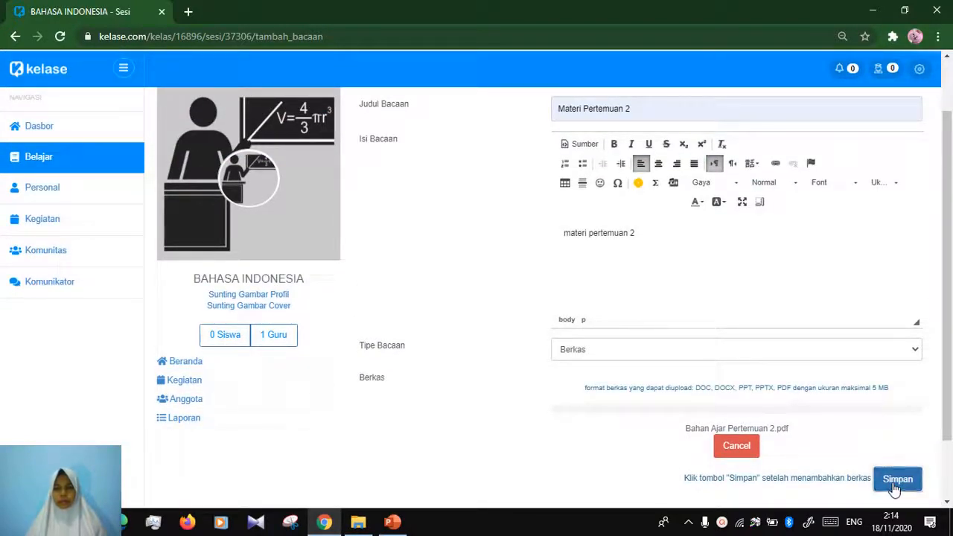
{"action": "left_click", "coordinate": [895, 483]}
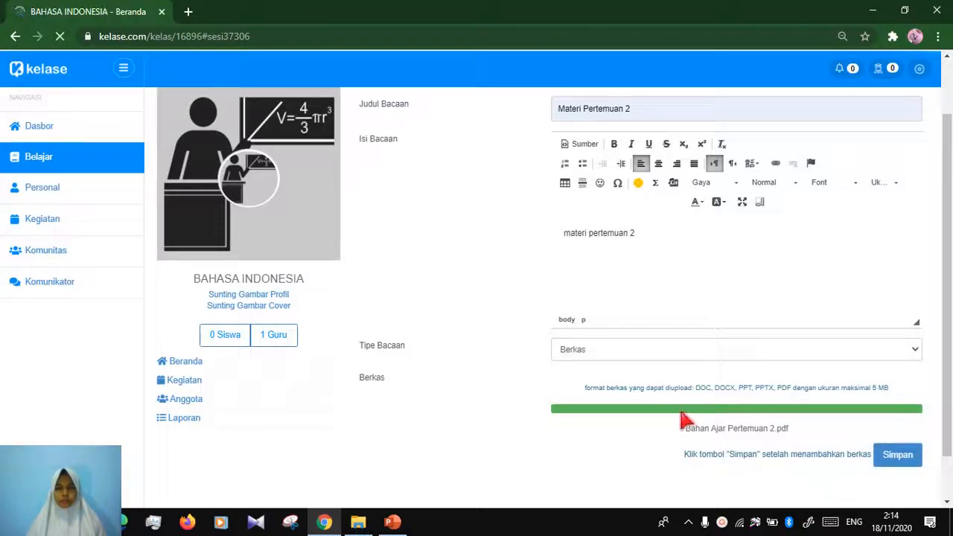
{"action": "scroll", "coordinate": [415, 362], "scroll_direction": "down", "scroll_amount": 2}
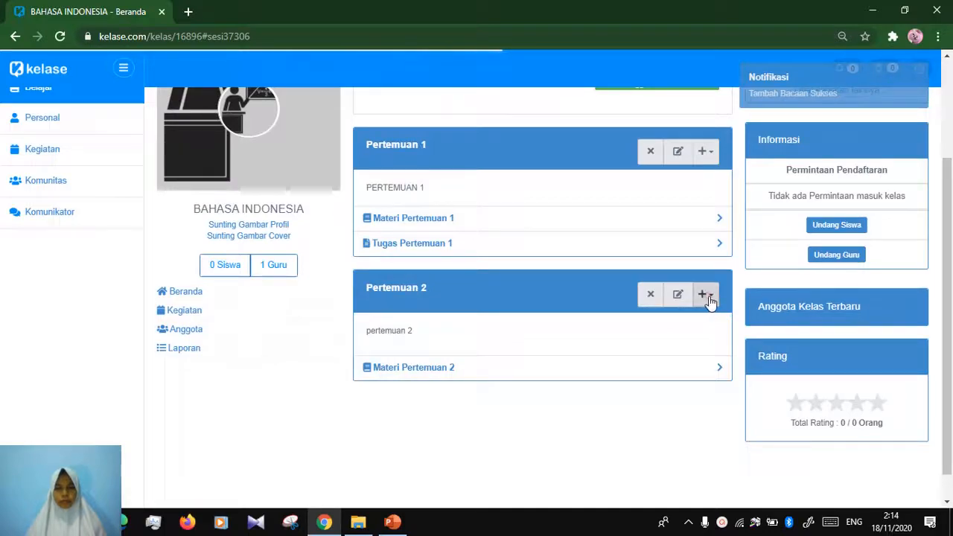
{"action": "left_click", "coordinate": [703, 295]}
Begin a Pertemuan 2 assignment named 'Tugas Pertemuan 2' with description 'kejakan tugas pertemuan 2 yang ada pada materi pertemuan 2'
{"action": "left_click", "coordinate": [689, 360]}
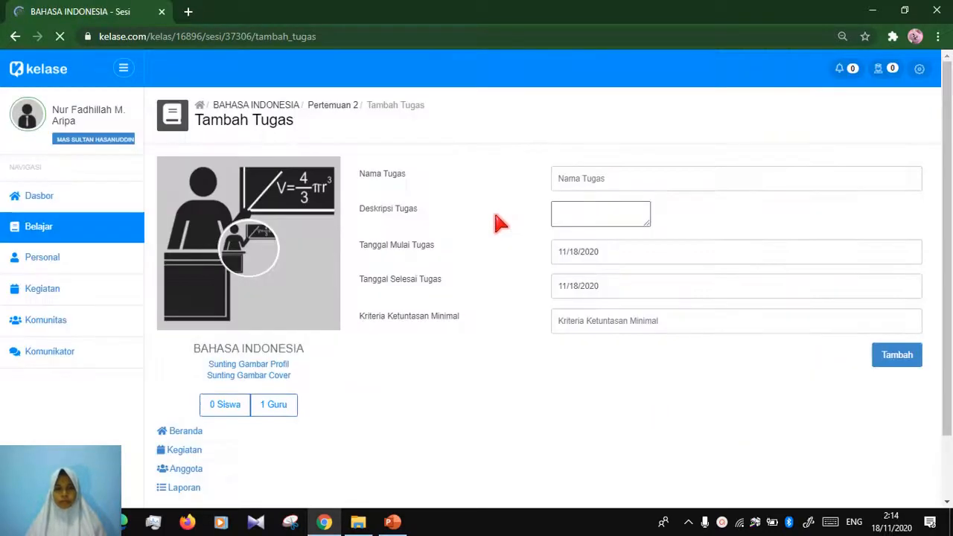
{"action": "left_click", "coordinate": [610, 179]}
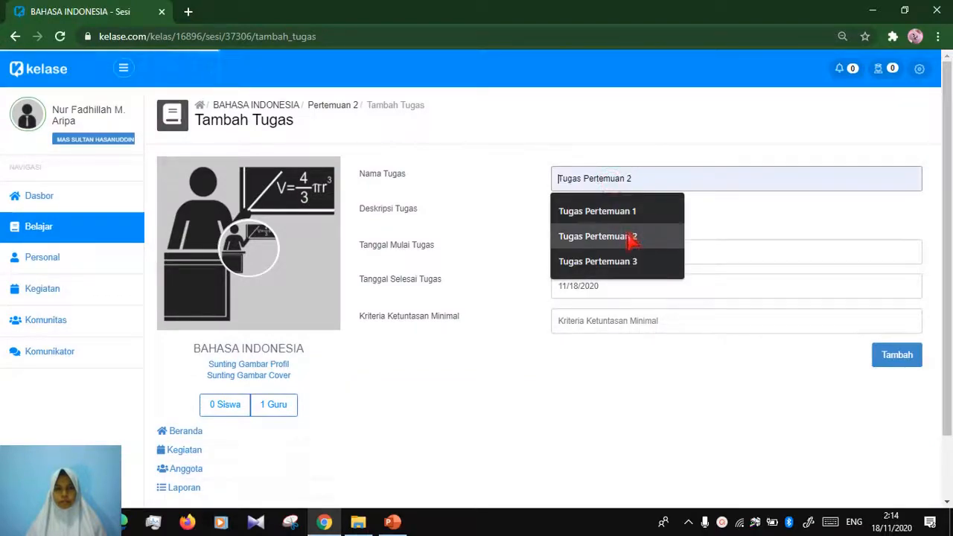
{"action": "left_click", "coordinate": [577, 237]}
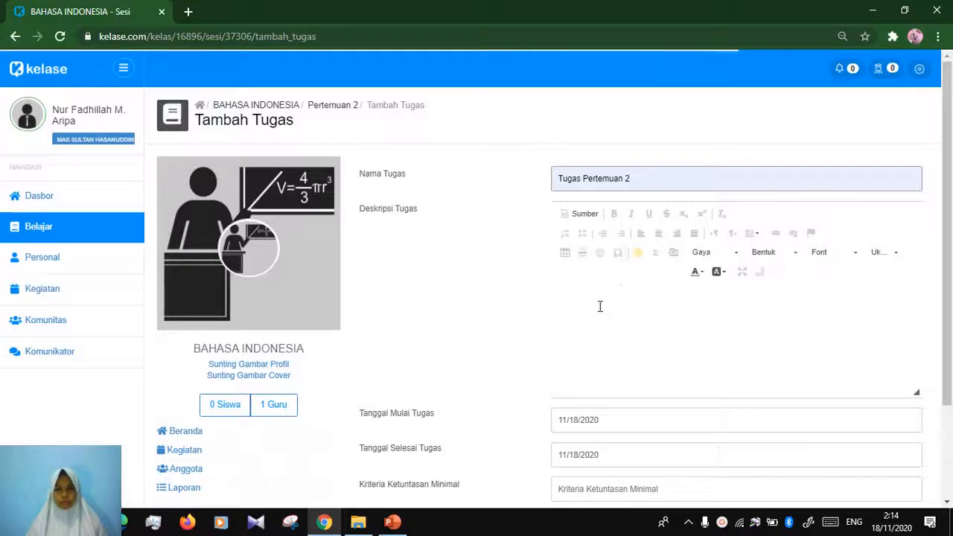
{"action": "left_click", "coordinate": [611, 307]}
{"action": "type", "text": "k"}
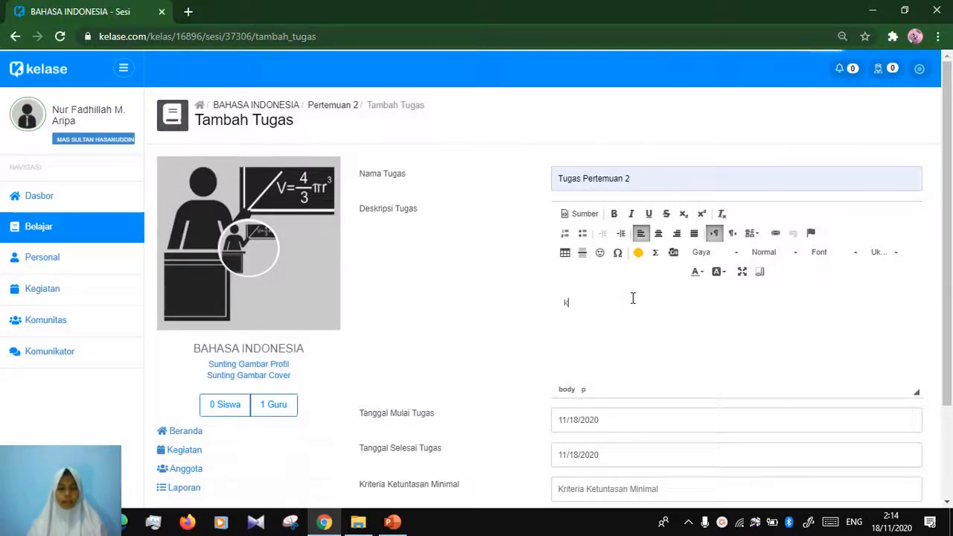
{"action": "type", "text": "ejakan tugas pertemuan 2 yang ada pada materi"}
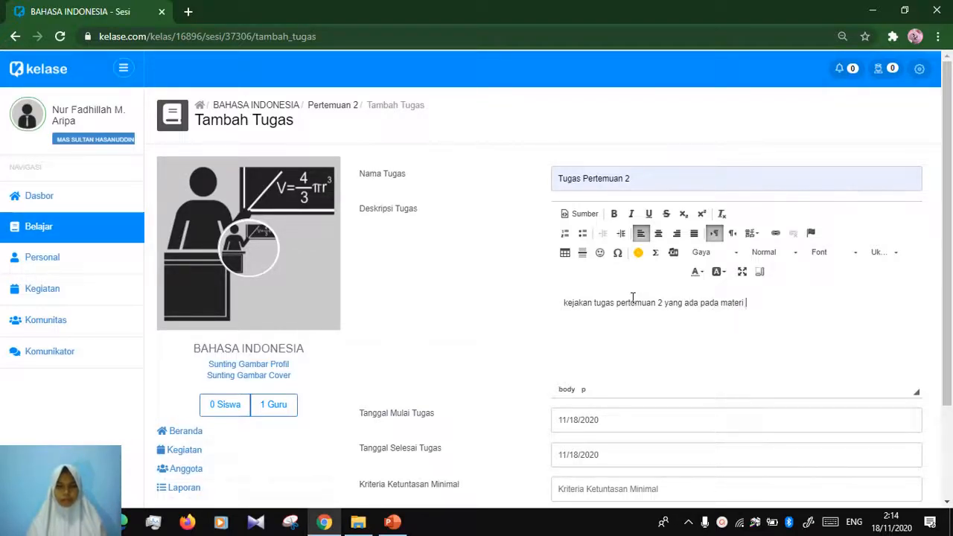
{"action": "type", "text": " pertemuan 2"}
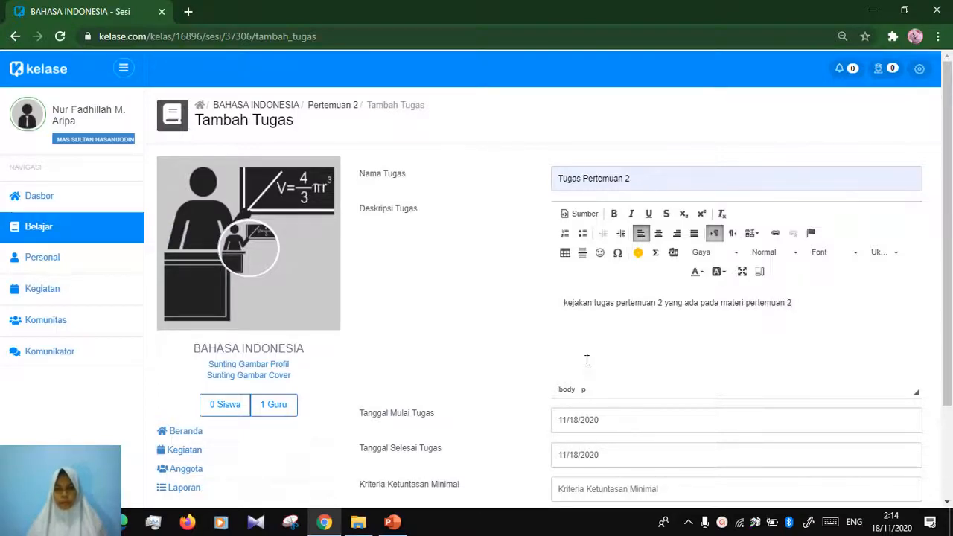
Set the assignment to run from November 21 to November 22, 2020, and submit it
{"action": "scroll", "coordinate": [619, 424], "scroll_direction": "down", "scroll_amount": 2}
{"action": "left_click", "coordinate": [612, 301]}
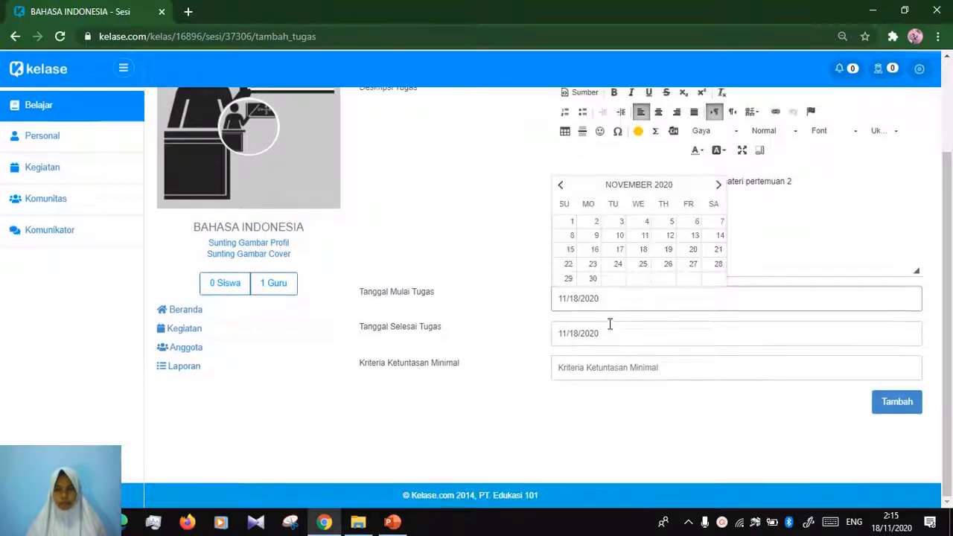
{"action": "left_click", "coordinate": [717, 250]}
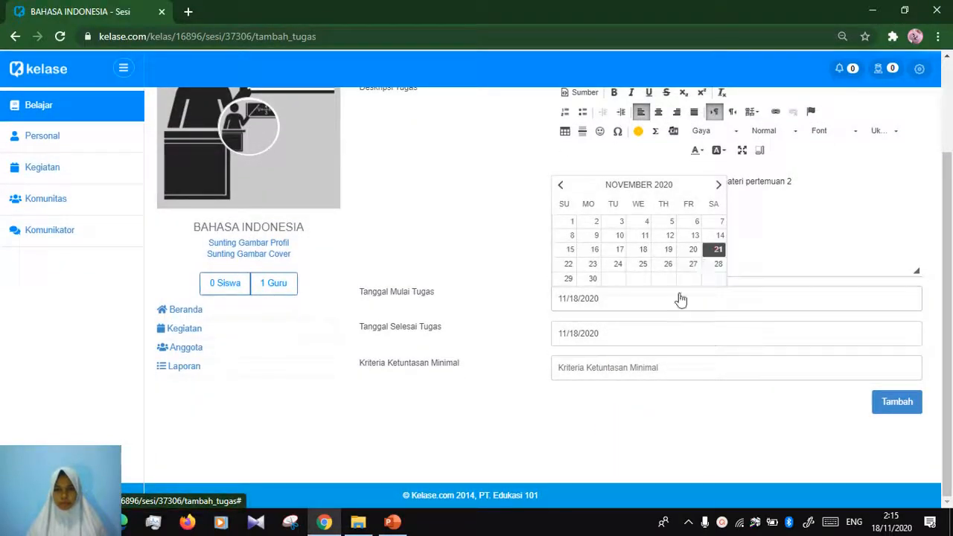
{"action": "left_click", "coordinate": [607, 333]}
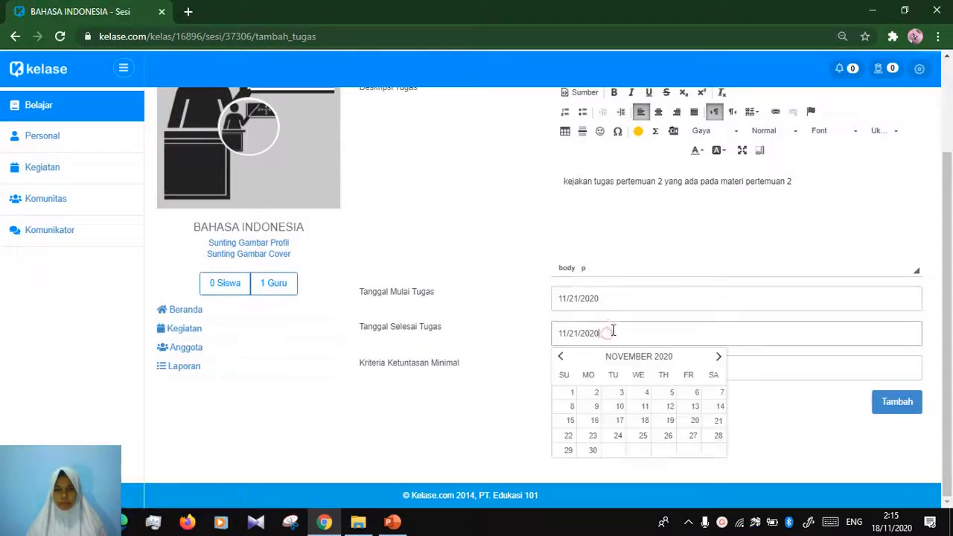
{"action": "left_click", "coordinate": [567, 435]}
{"action": "left_click", "coordinate": [893, 409]}
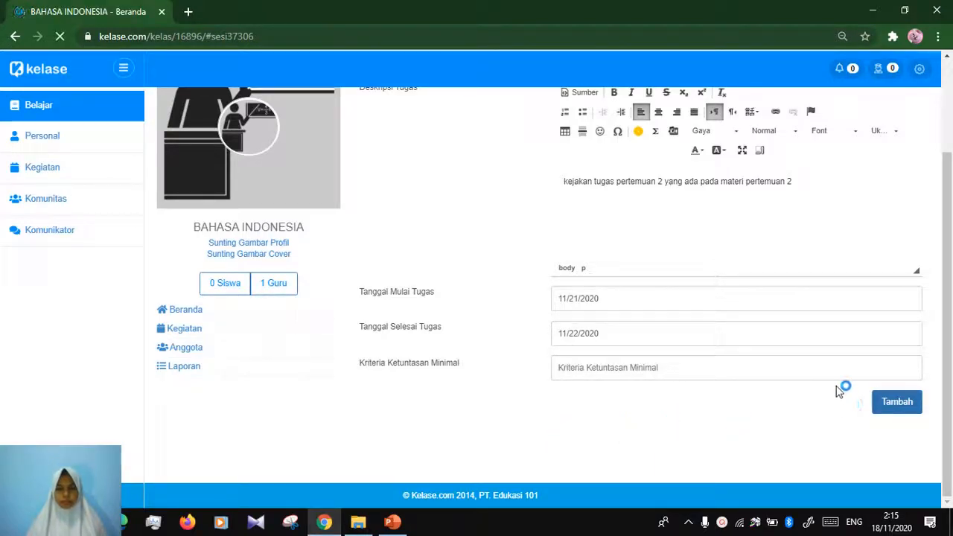
Add a session titled 'Pertemuan 3' with the description 'pertemuan 3'
{"action": "scroll", "coordinate": [454, 372], "scroll_direction": "down", "scroll_amount": 2}
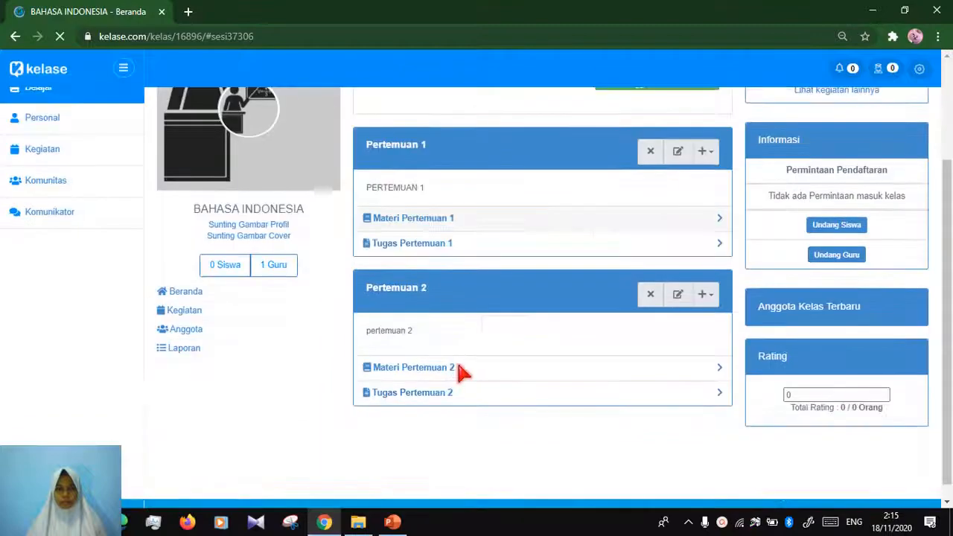
{"action": "scroll", "coordinate": [559, 283], "scroll_direction": "up", "scroll_amount": 1}
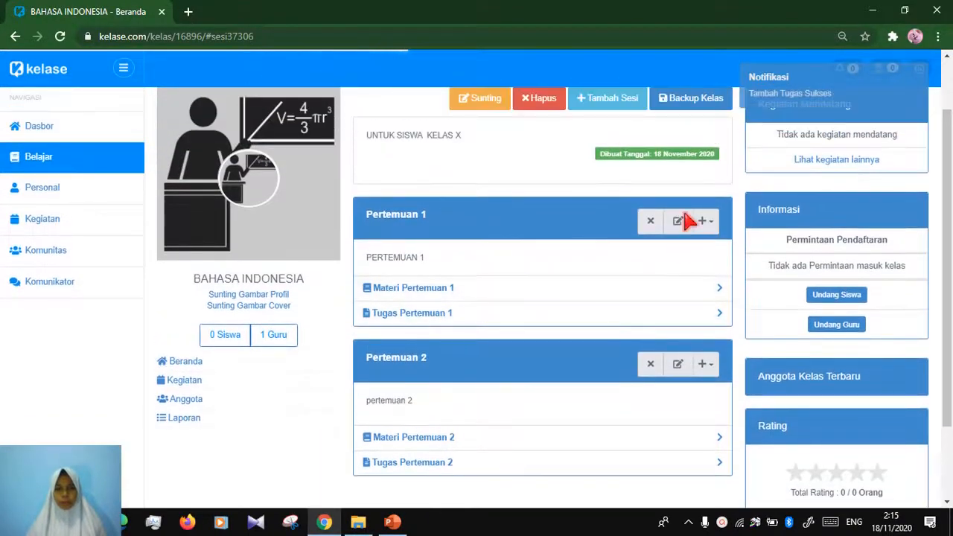
{"action": "left_click", "coordinate": [625, 111]}
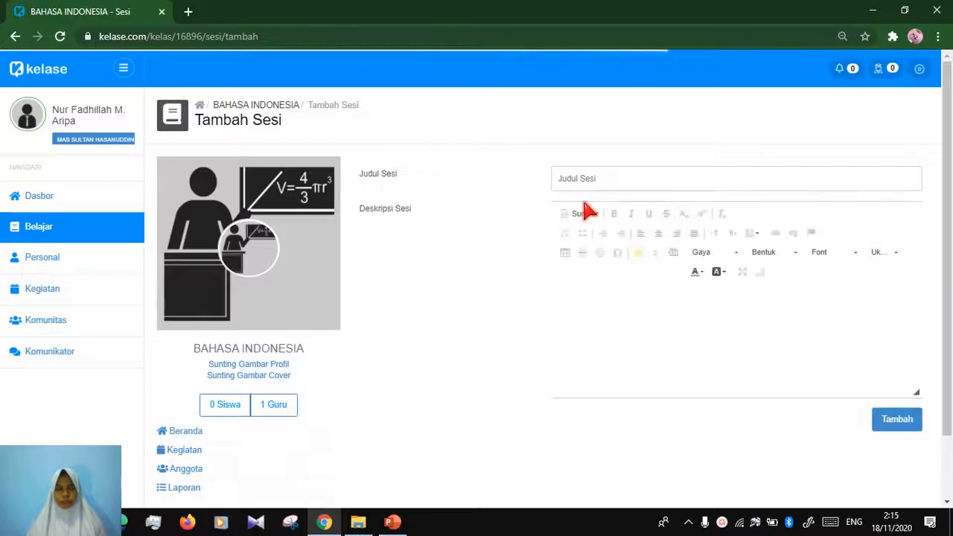
{"action": "left_click", "coordinate": [583, 175]}
{"action": "left_click", "coordinate": [606, 264]}
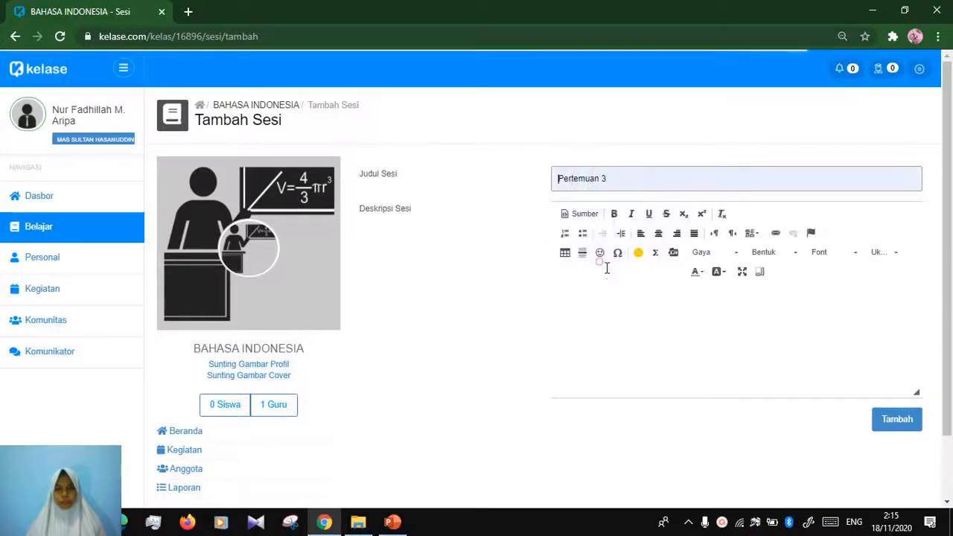
{"action": "left_click", "coordinate": [603, 294]}
{"action": "type", "text": "pert"}
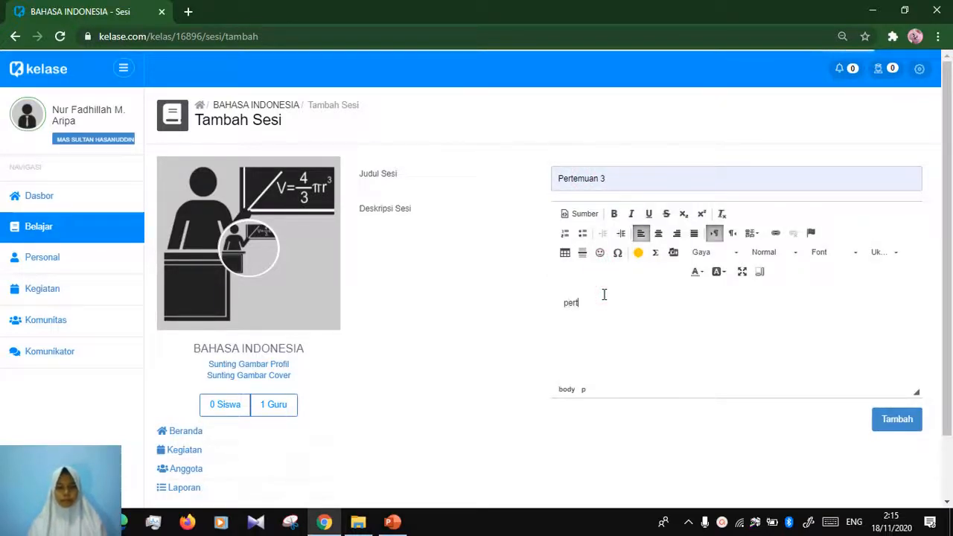
{"action": "type", "text": "emuan 3"}
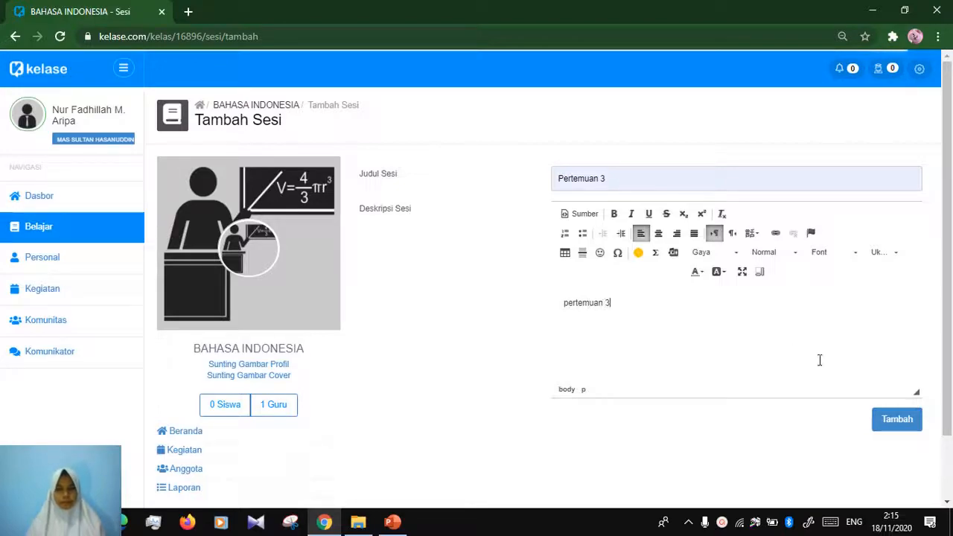
{"action": "left_click", "coordinate": [889, 427]}
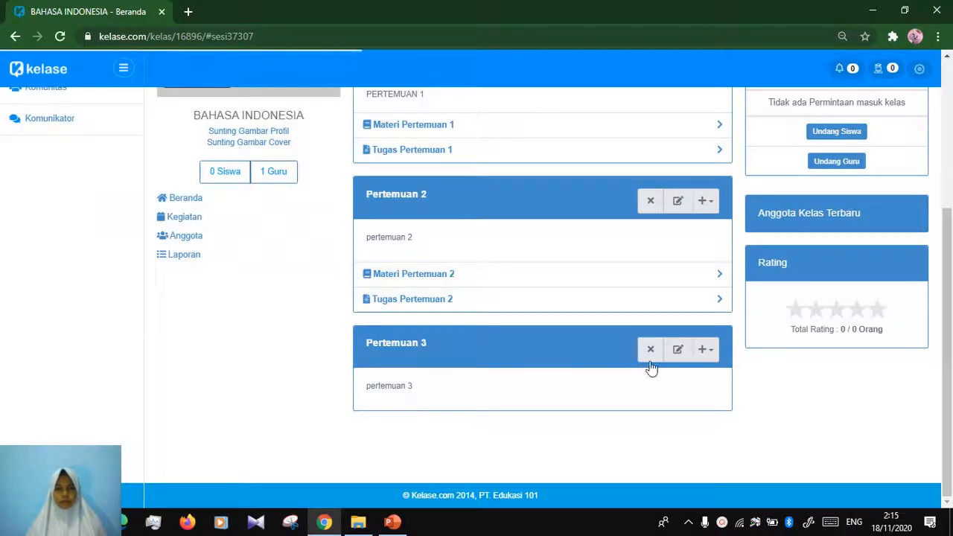
Start a Pertemuan 3 reading titled 'Materi Pertemuan 3', content 'materi pertemuan 3', type Berkas
{"action": "left_click", "coordinate": [713, 357]}
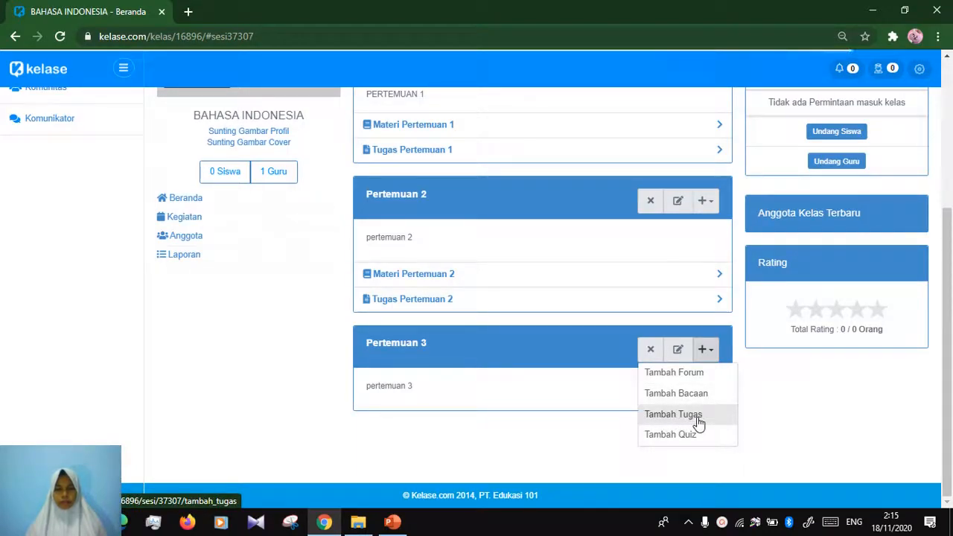
{"action": "left_click", "coordinate": [707, 395]}
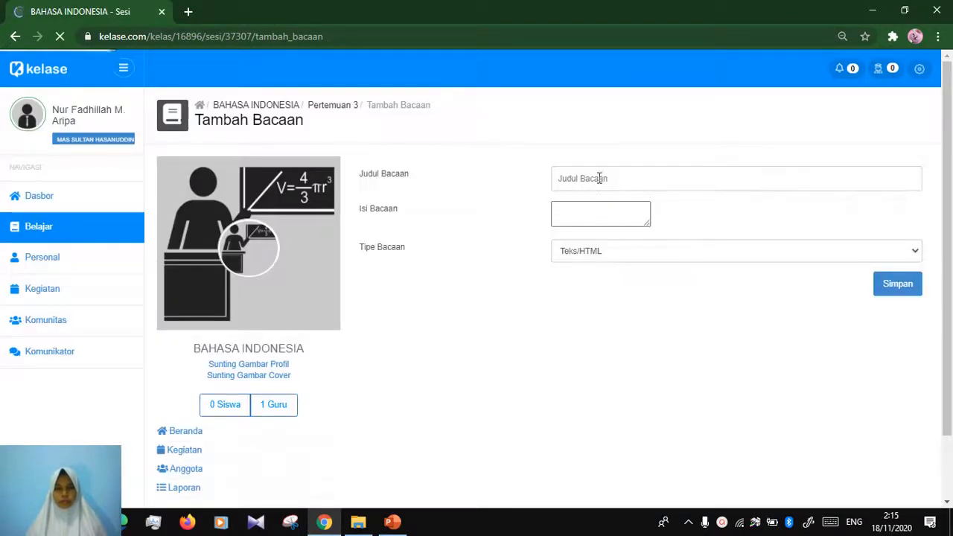
{"action": "left_click", "coordinate": [599, 178]}
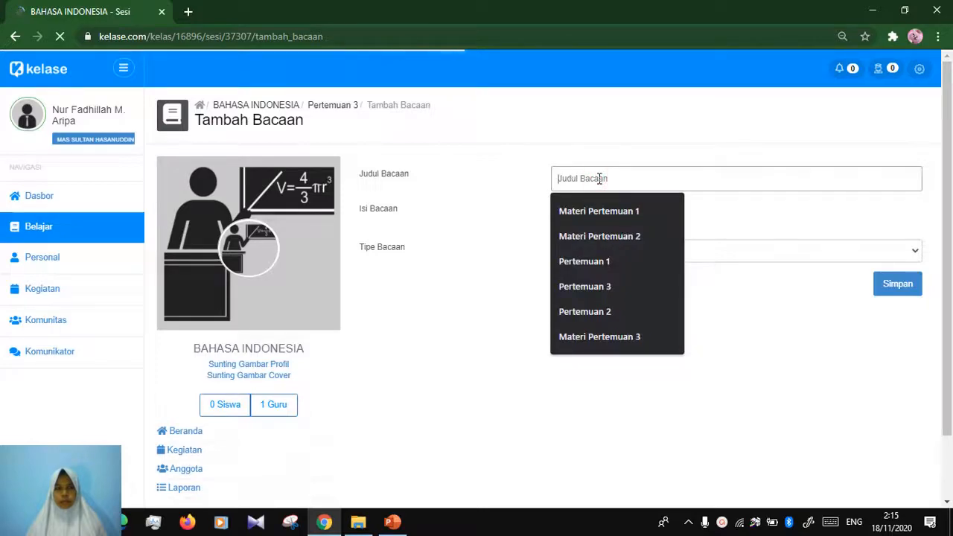
{"action": "left_click", "coordinate": [631, 337]}
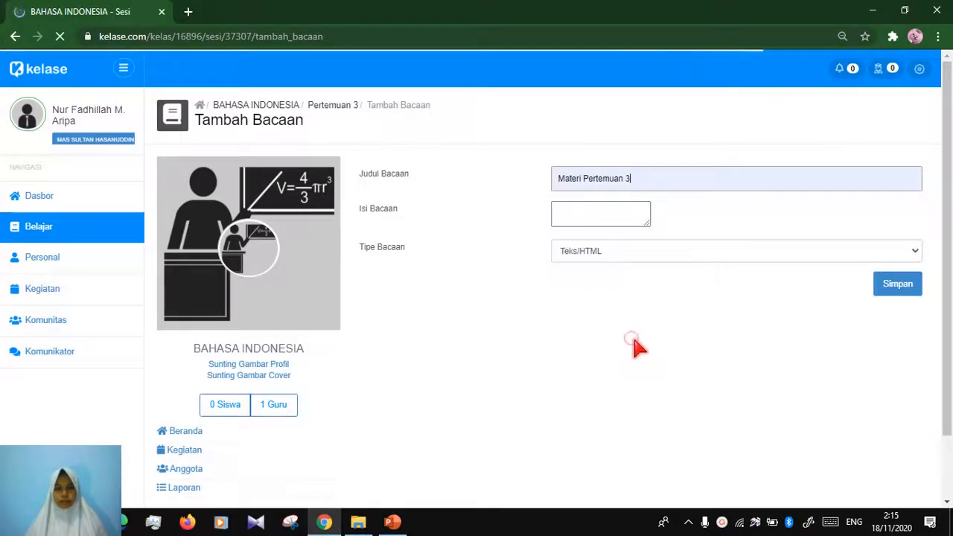
{"action": "left_click", "coordinate": [617, 213]}
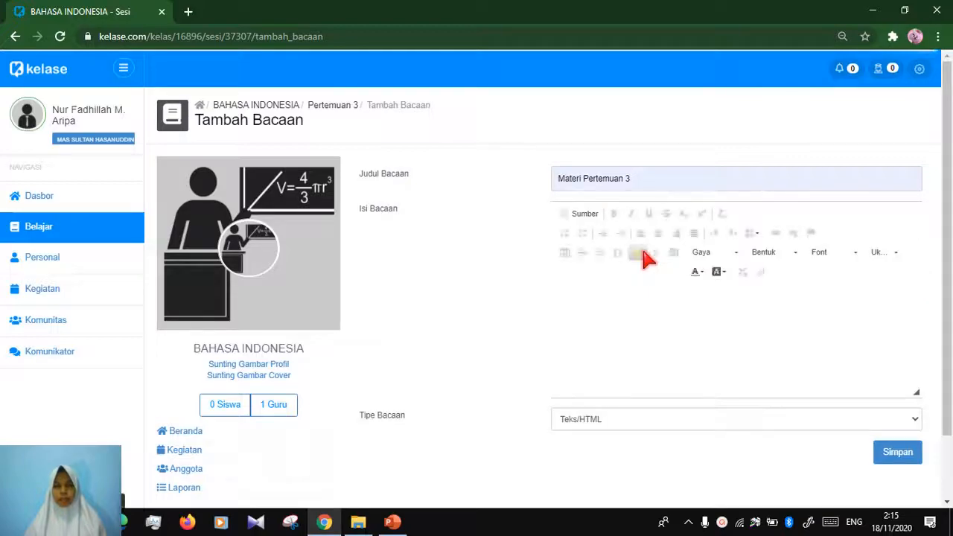
{"action": "left_click", "coordinate": [609, 302]}
{"action": "type", "text": "m"}
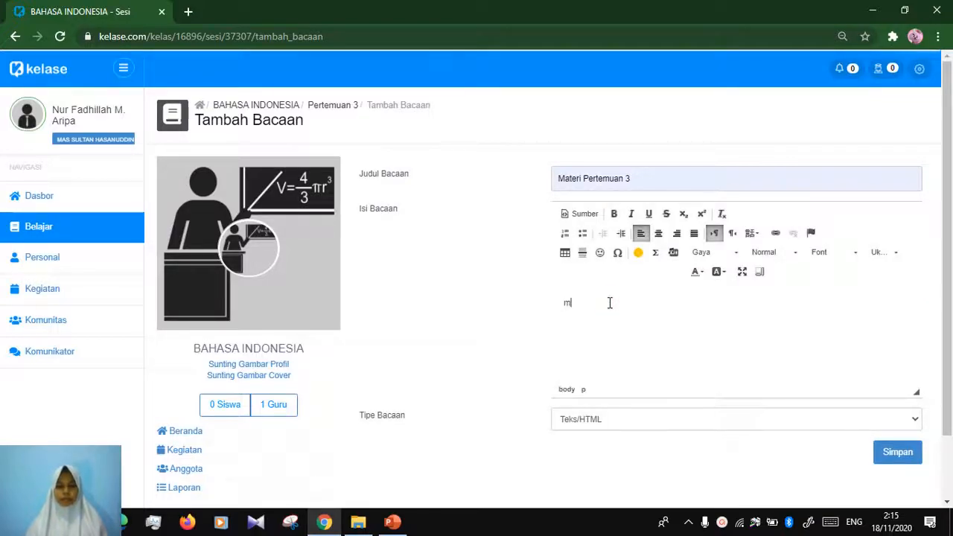
{"action": "type", "text": "ateri pertemuan 3"}
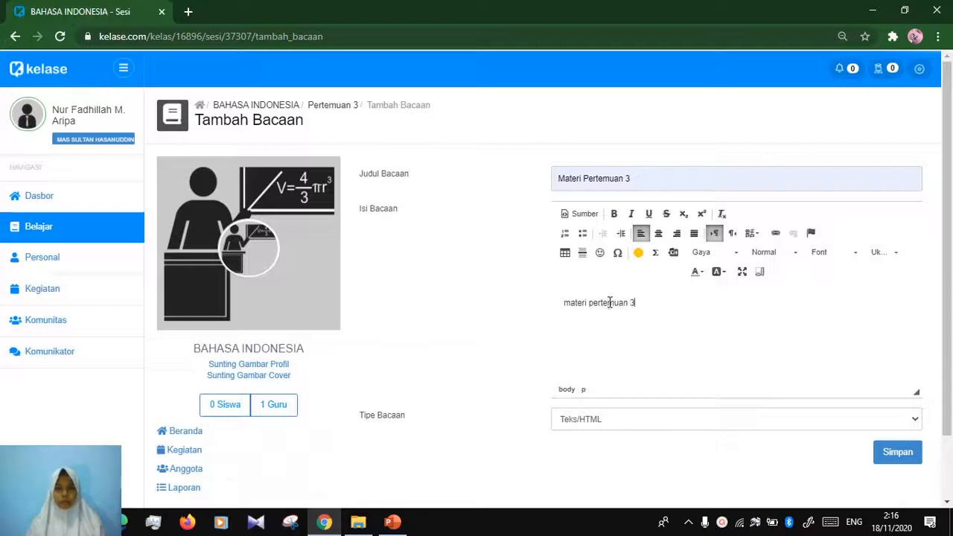
{"action": "left_click", "coordinate": [633, 419]}
{"action": "left_click", "coordinate": [625, 457]}
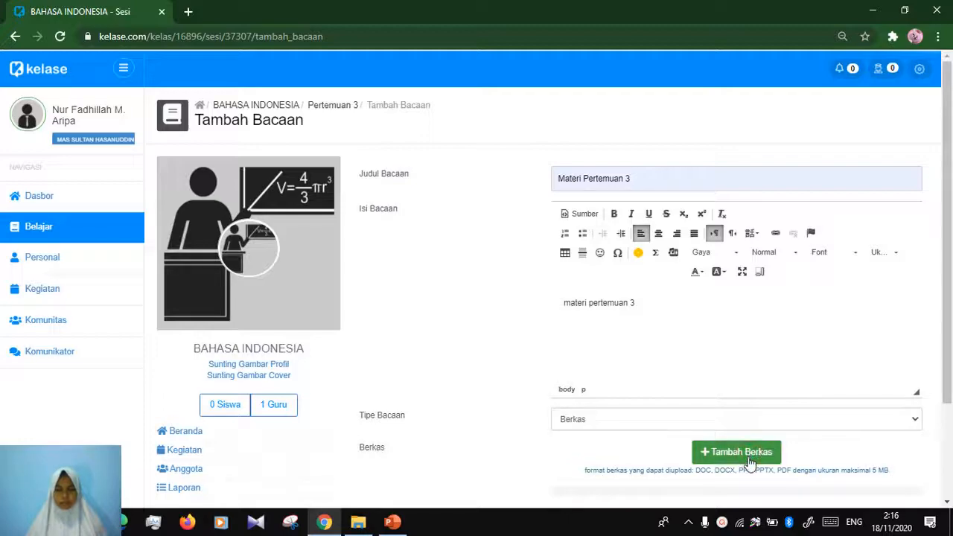
Attach Bahan Ajar Pertemuan 3.pdf to the reading and save it
{"action": "left_click", "coordinate": [749, 459]}
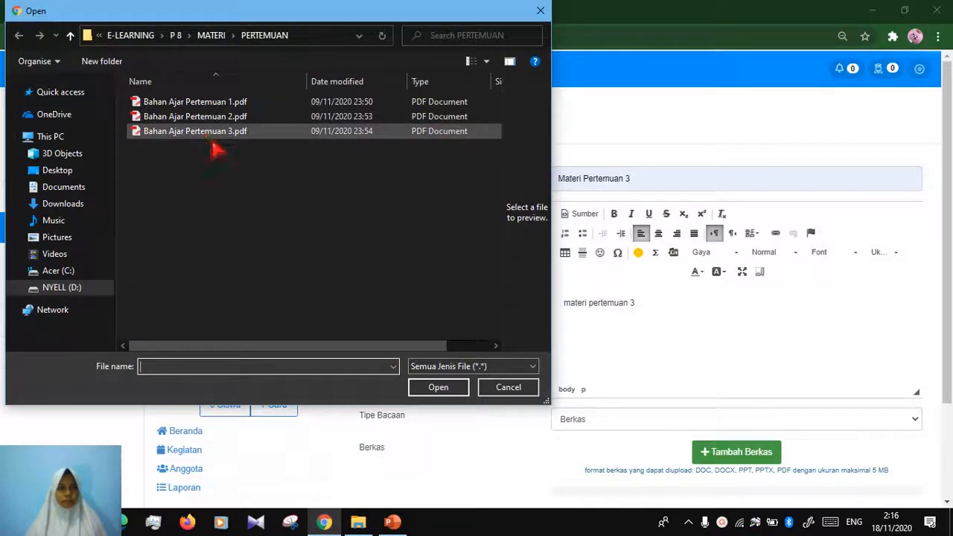
{"action": "left_click", "coordinate": [230, 135]}
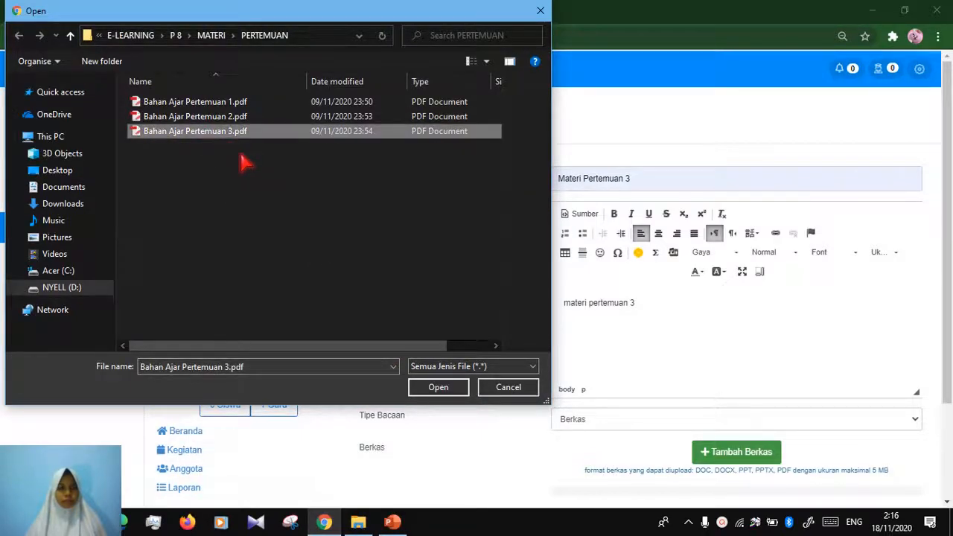
{"action": "left_click", "coordinate": [438, 388]}
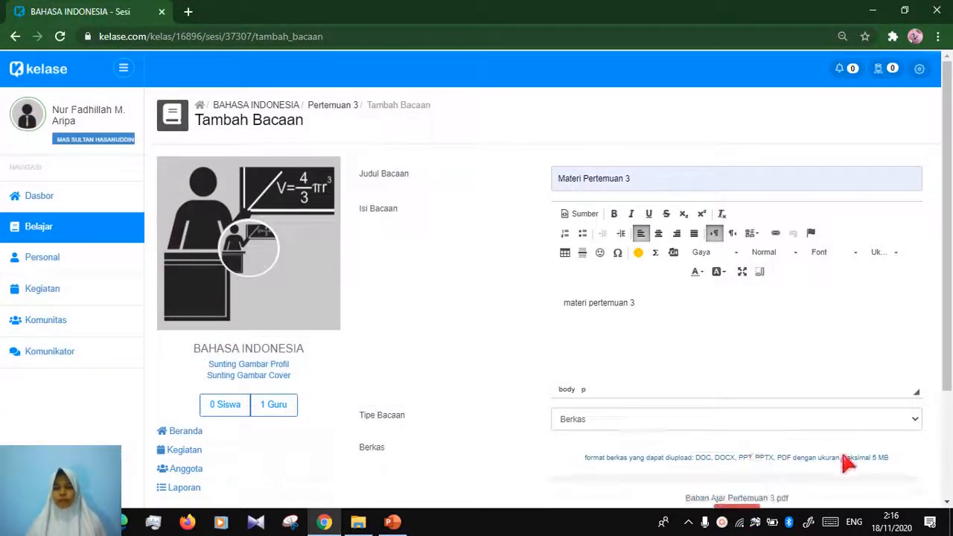
{"action": "scroll", "coordinate": [846, 462], "scroll_direction": "down", "scroll_amount": 2}
{"action": "left_click", "coordinate": [895, 407]}
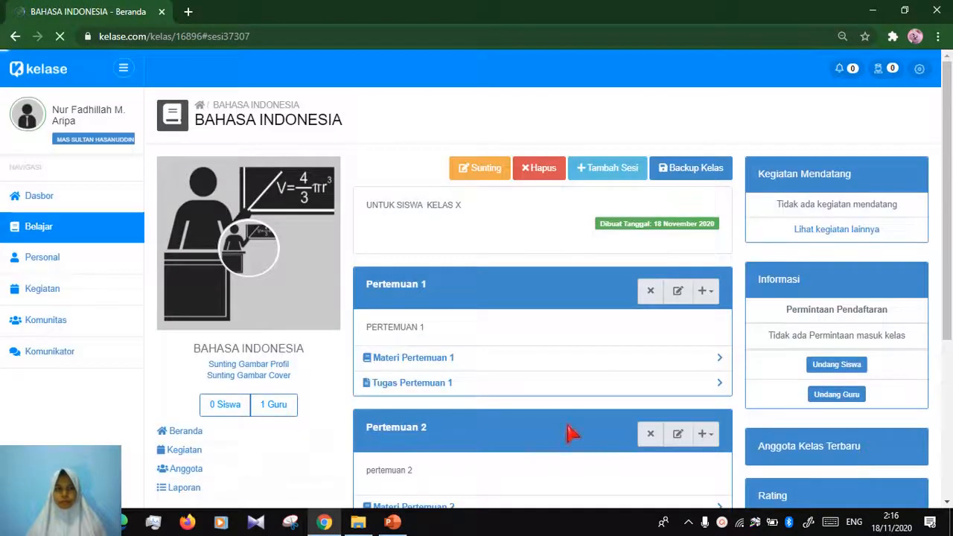
Begin a Pertemuan 3 assignment 'Tugas Pertemuan 3' described 'kerjakan tugas yang ada pada materi pertemuan 3'
{"action": "scroll", "coordinate": [570, 436], "scroll_direction": "down", "scroll_amount": 4}
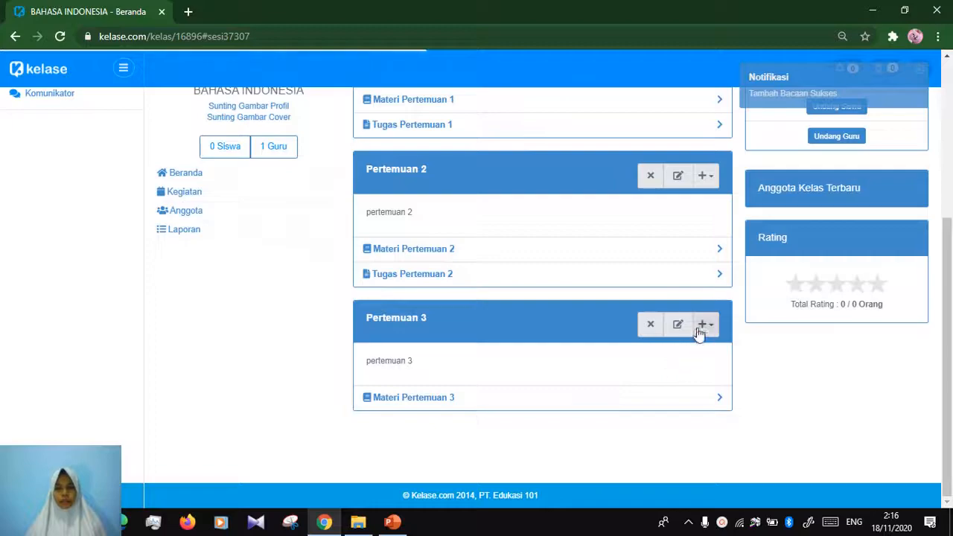
{"action": "left_click", "coordinate": [704, 325]}
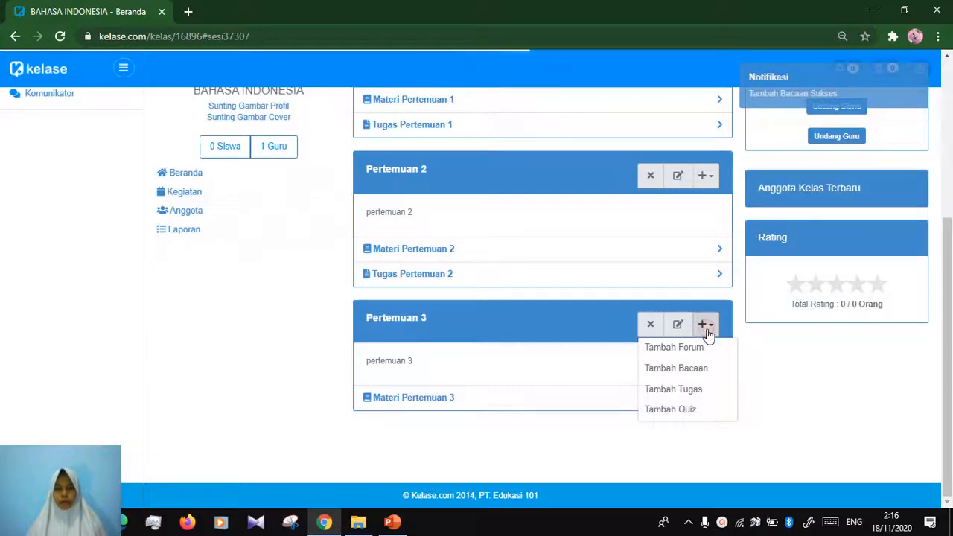
{"action": "left_click", "coordinate": [706, 390]}
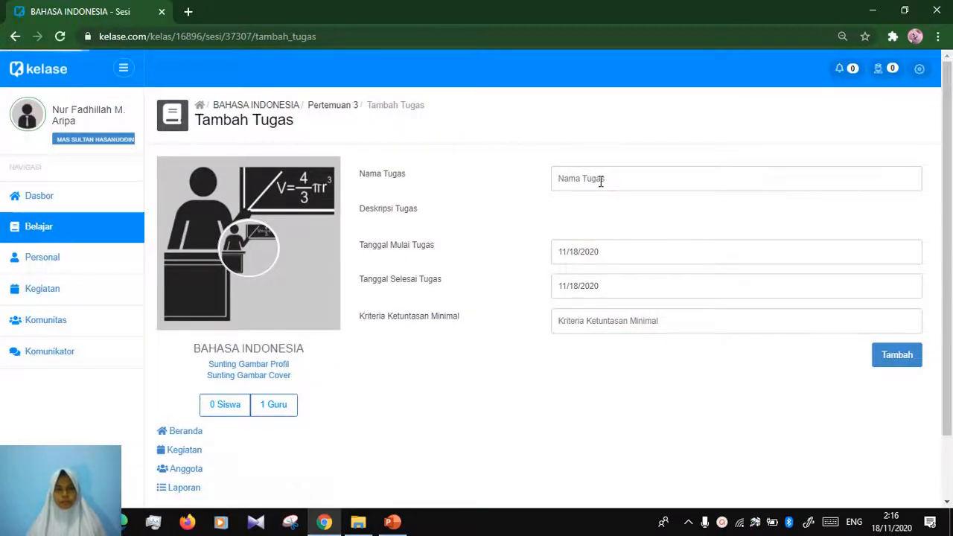
{"action": "left_click", "coordinate": [600, 180]}
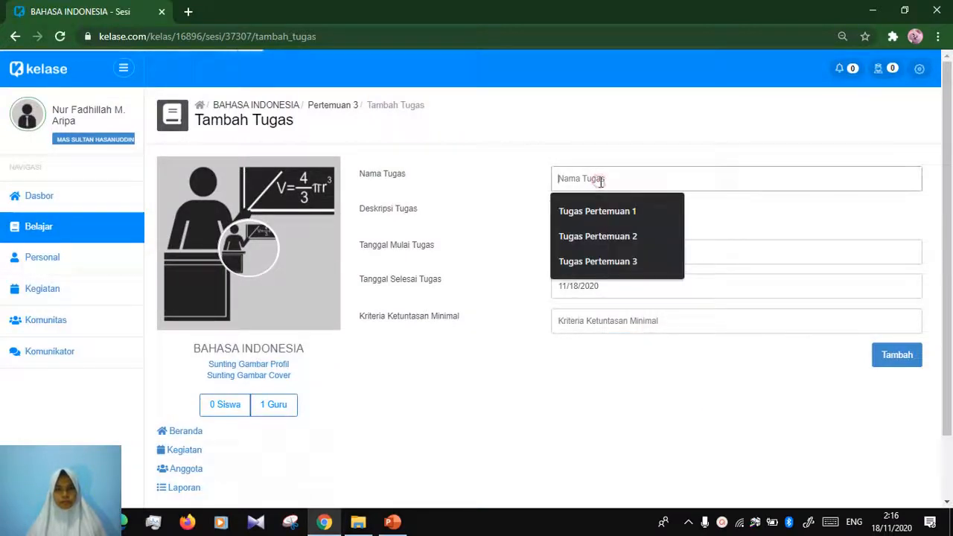
{"action": "left_click", "coordinate": [587, 269]}
{"action": "left_click", "coordinate": [585, 296]}
{"action": "type", "text": "kerjakan tugas y"}
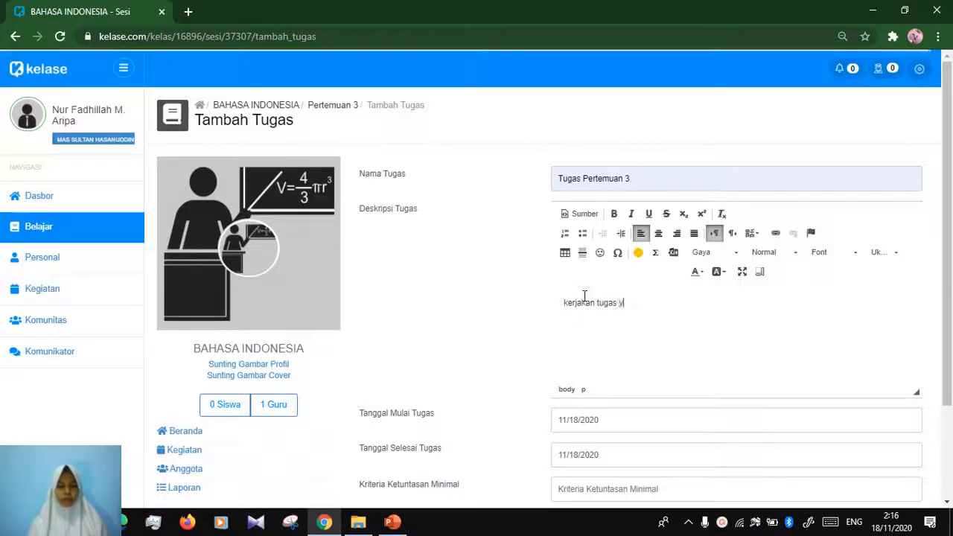
{"action": "type", "text": "ang ada pada materi pertemuan 3"}
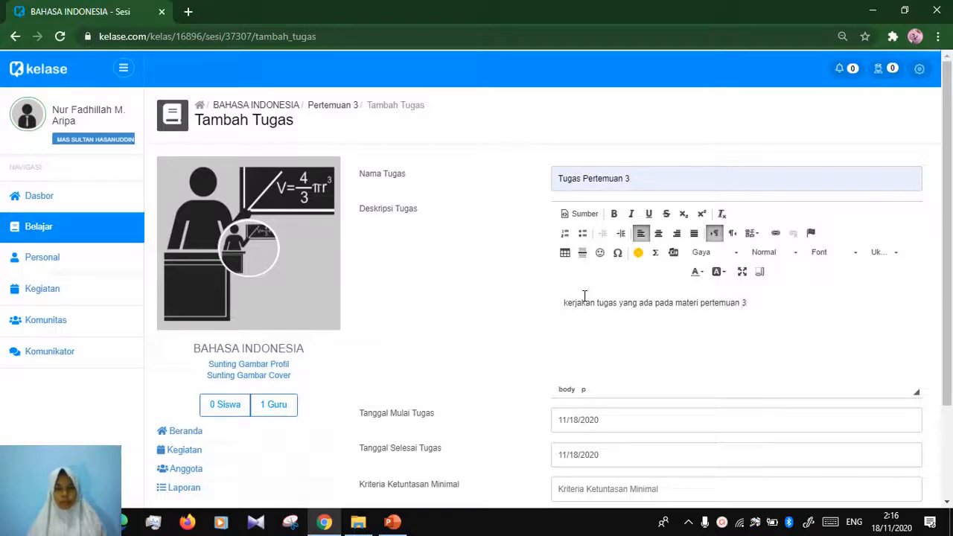
Set the assignment to run from 23 to 24 November 2020, and create it
{"action": "left_click", "coordinate": [610, 420]}
{"action": "scroll", "coordinate": [603, 402], "scroll_direction": "down", "scroll_amount": 2}
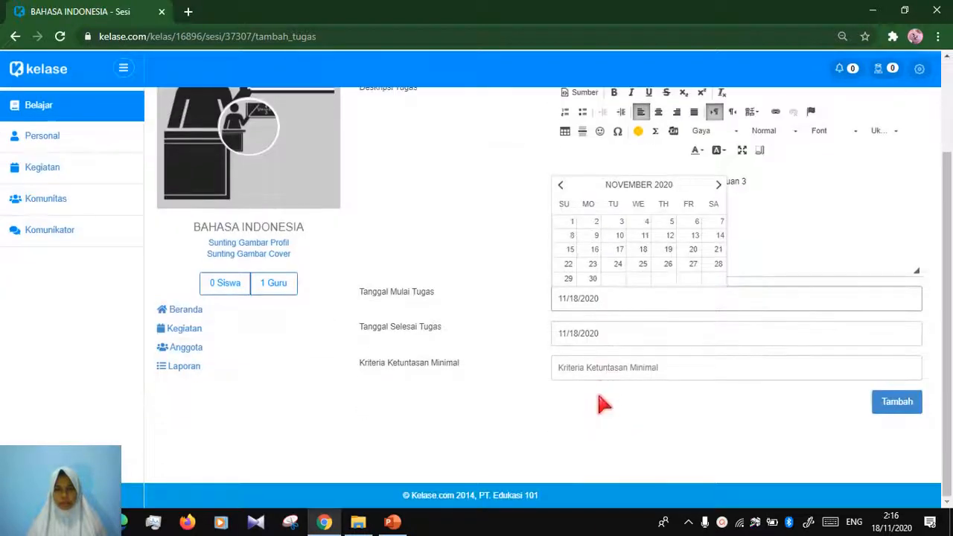
{"action": "left_click", "coordinate": [593, 265]}
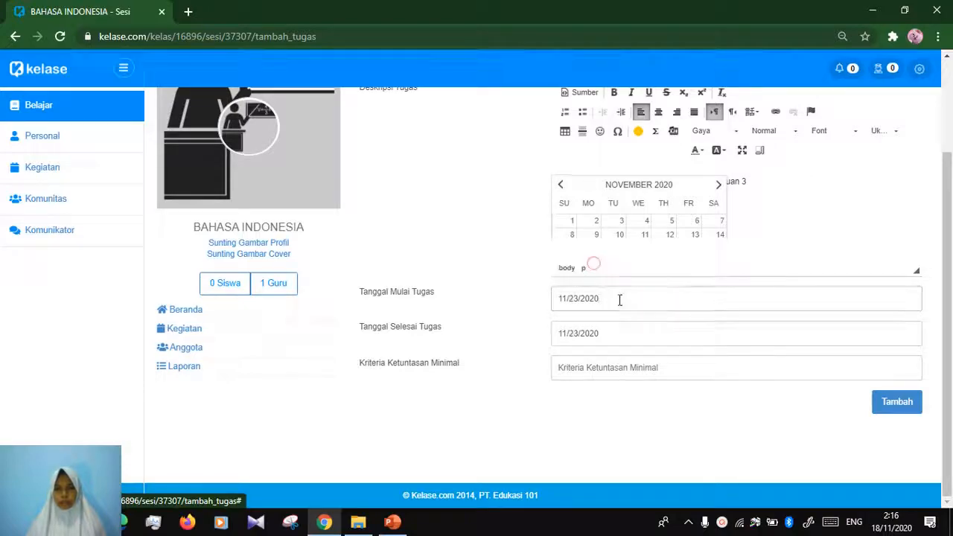
{"action": "left_click", "coordinate": [614, 333]}
{"action": "left_click", "coordinate": [618, 435]}
{"action": "left_click", "coordinate": [911, 409]}
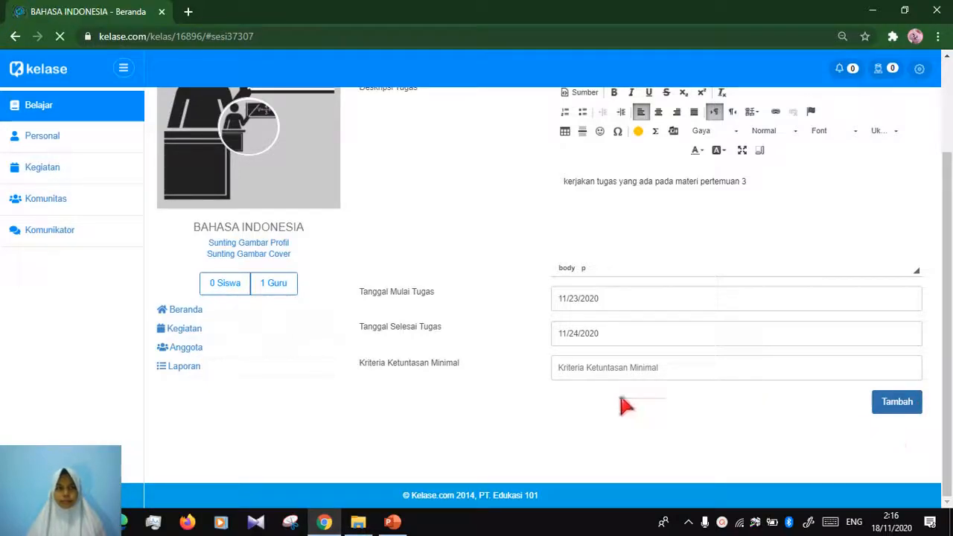
{"action": "scroll", "coordinate": [819, 425], "scroll_direction": "up", "scroll_amount": 1}
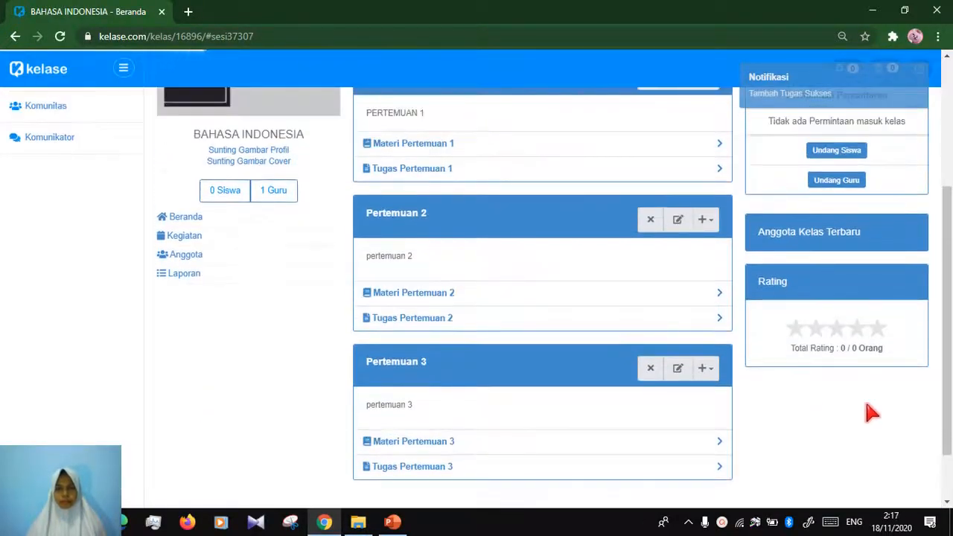
{"action": "scroll", "coordinate": [949, 356], "scroll_direction": "up", "scroll_amount": 2}
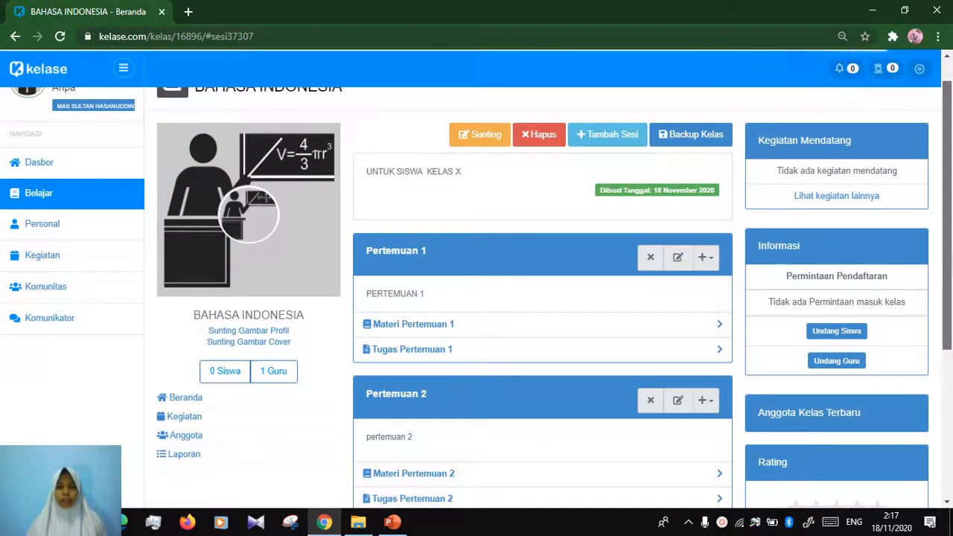
{"action": "scroll", "coordinate": [541, 298], "scroll_direction": "down", "scroll_amount": 1}
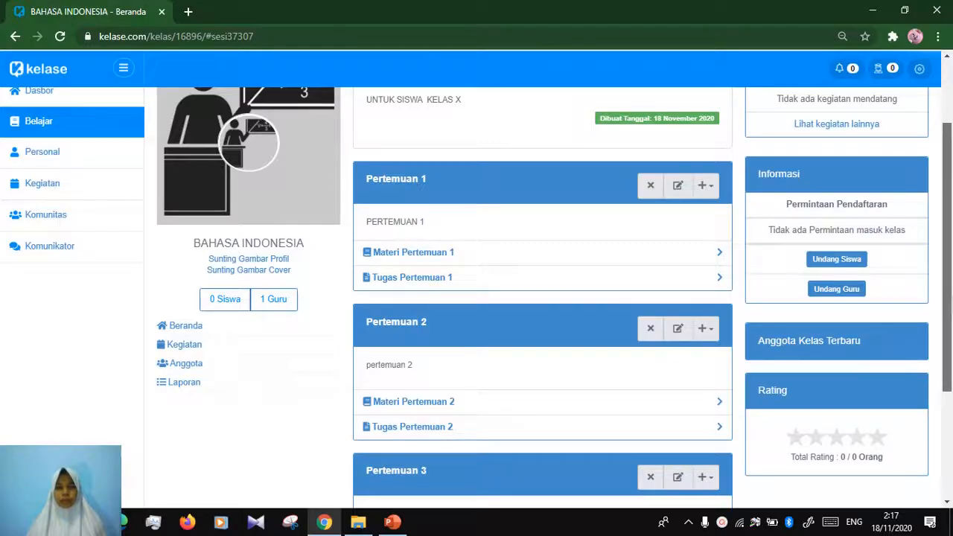
{"action": "scroll", "coordinate": [542, 298], "scroll_direction": "down", "scroll_amount": 2}
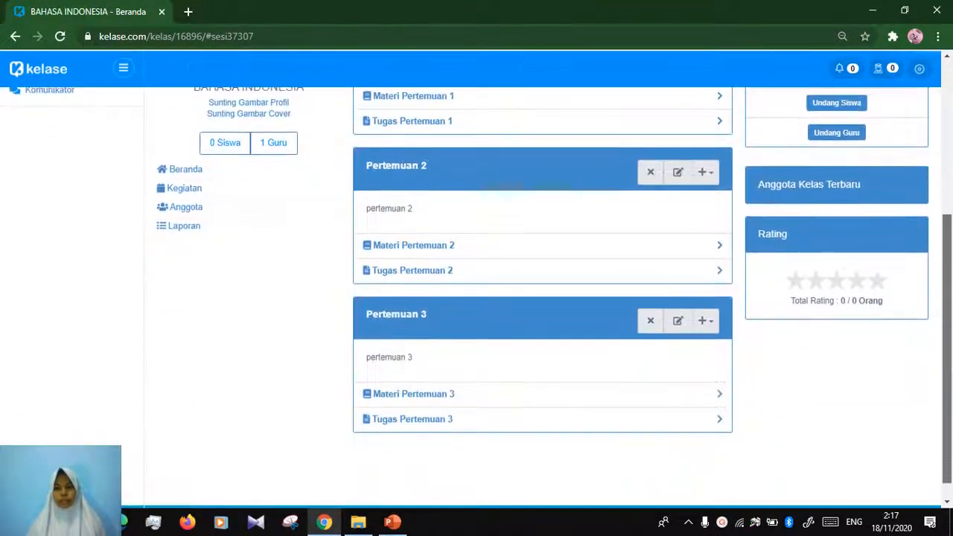
{"action": "left_click_drag", "start_coordinate": [951, 393], "coordinate": [939, 225]}
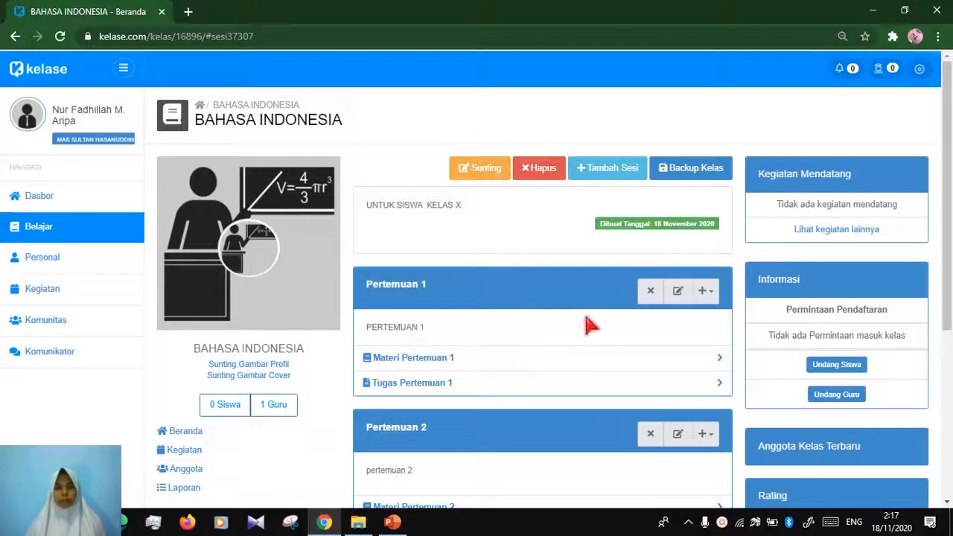
{"action": "mouse_move", "coordinate": [946, 268]}
{"action": "left_mouse_down"}
{"action": "mouse_move", "coordinate": [943, 487]}
{"action": "mouse_move", "coordinate": [946, 250]}
{"action": "left_mouse_up"}
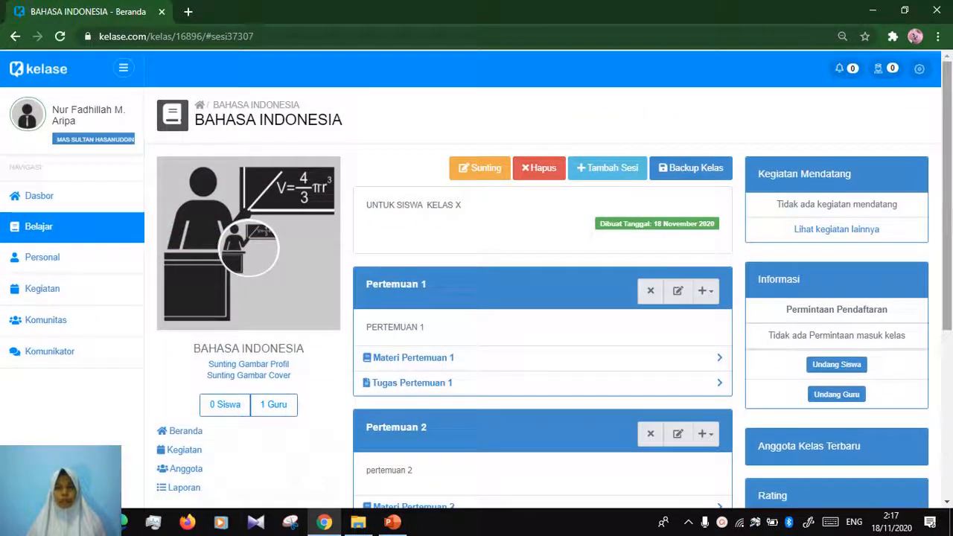